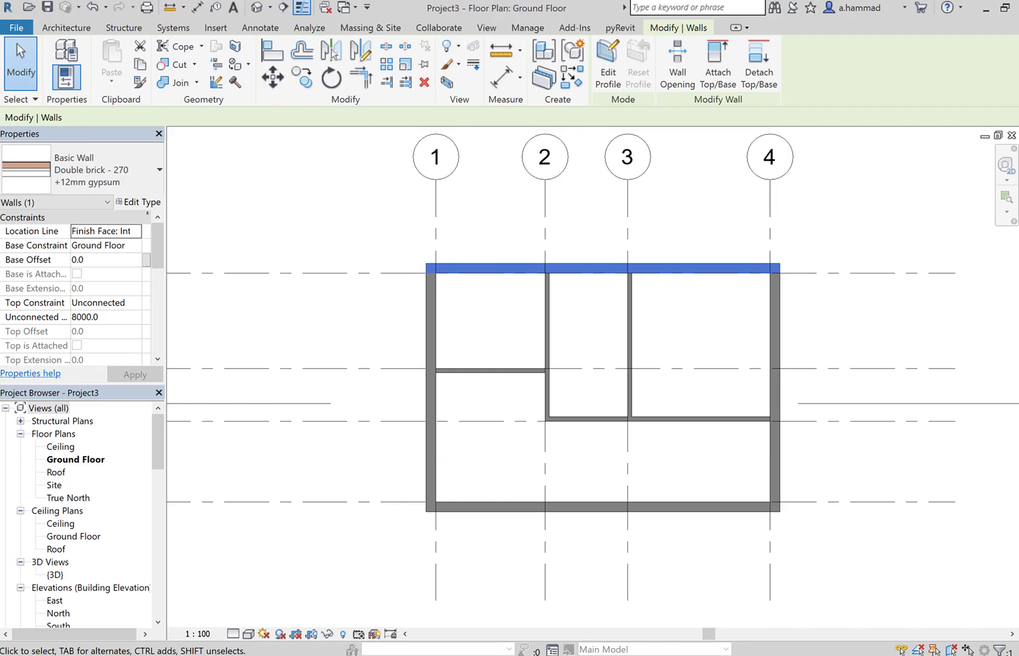
Clear the wall selection and switch the Ground Floor plan's detail level to Fine.
click(353, 192)
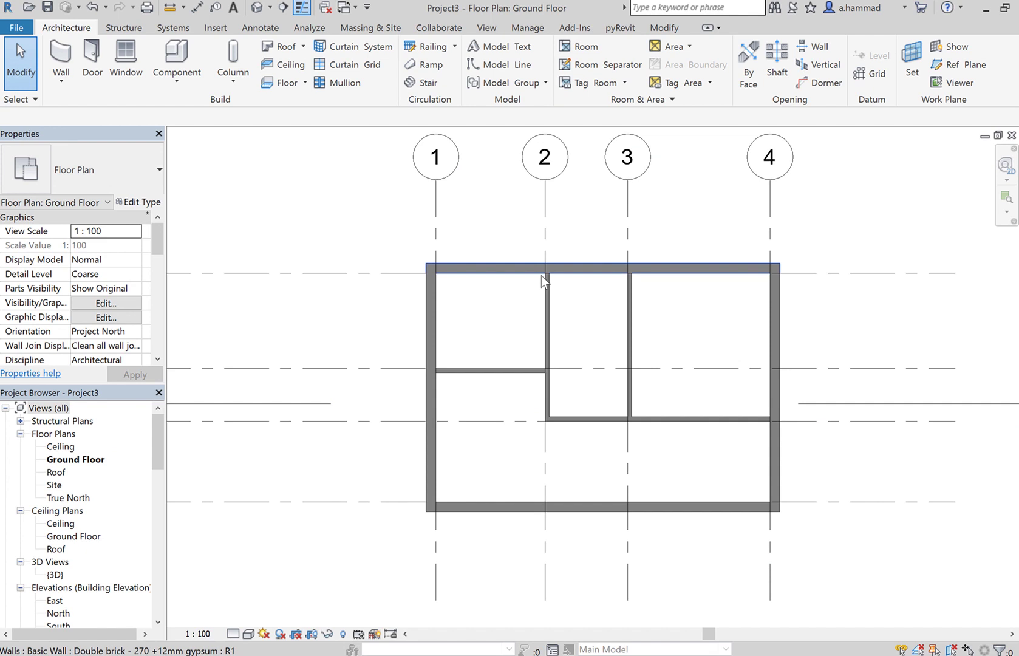
click(248, 634)
click(233, 634)
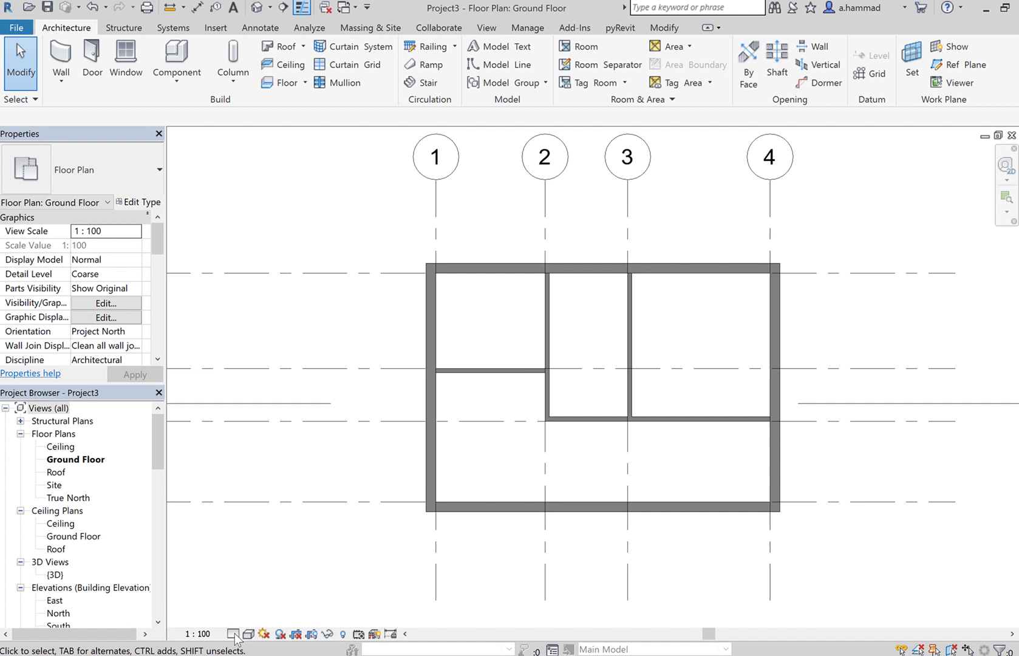
click(233, 635)
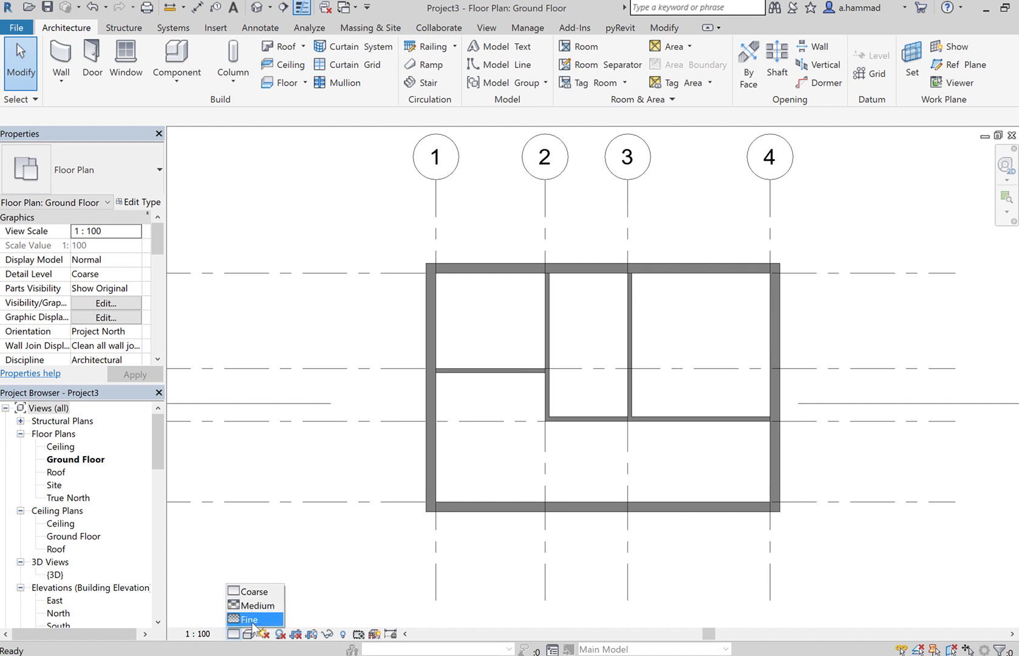
click(253, 623)
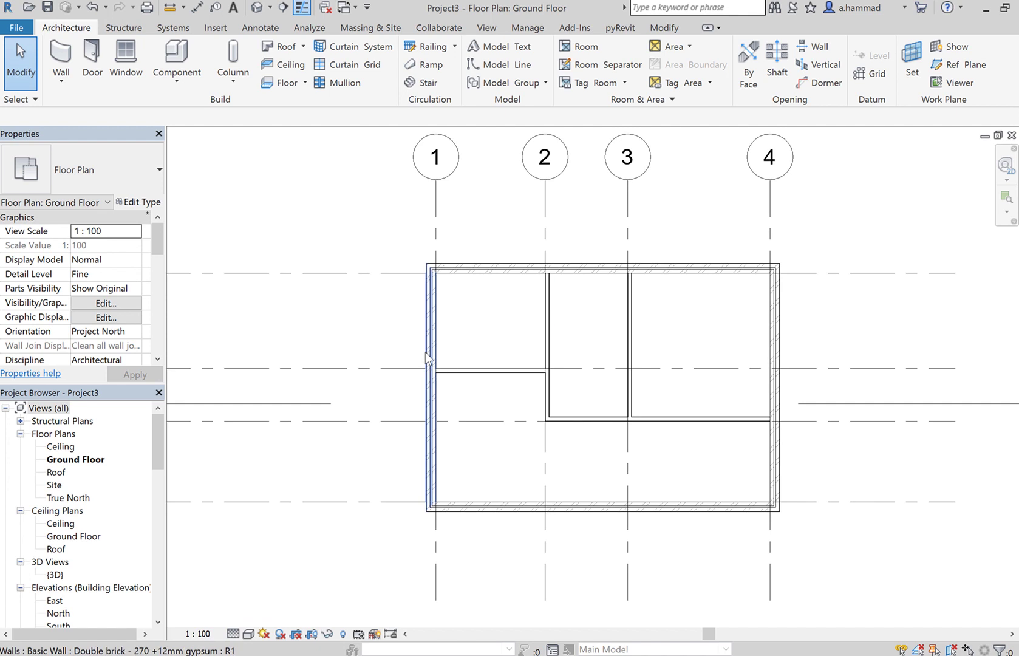
Compare Shaded, Hidden Line and Consistent Colors on the plan walls, settling on Consistent Colors.
click(248, 634)
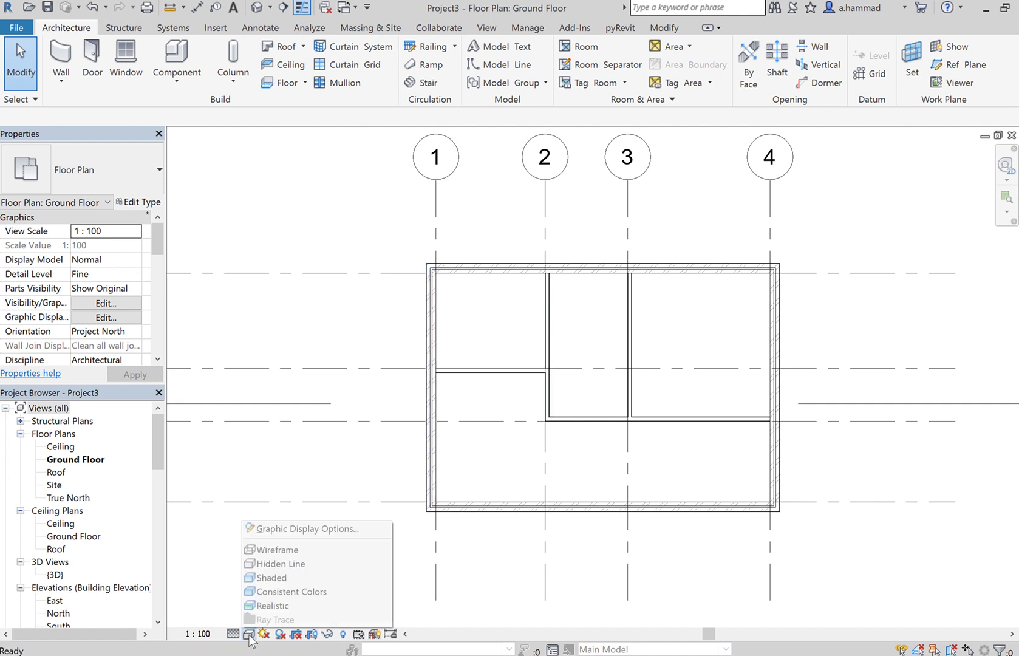
click(285, 582)
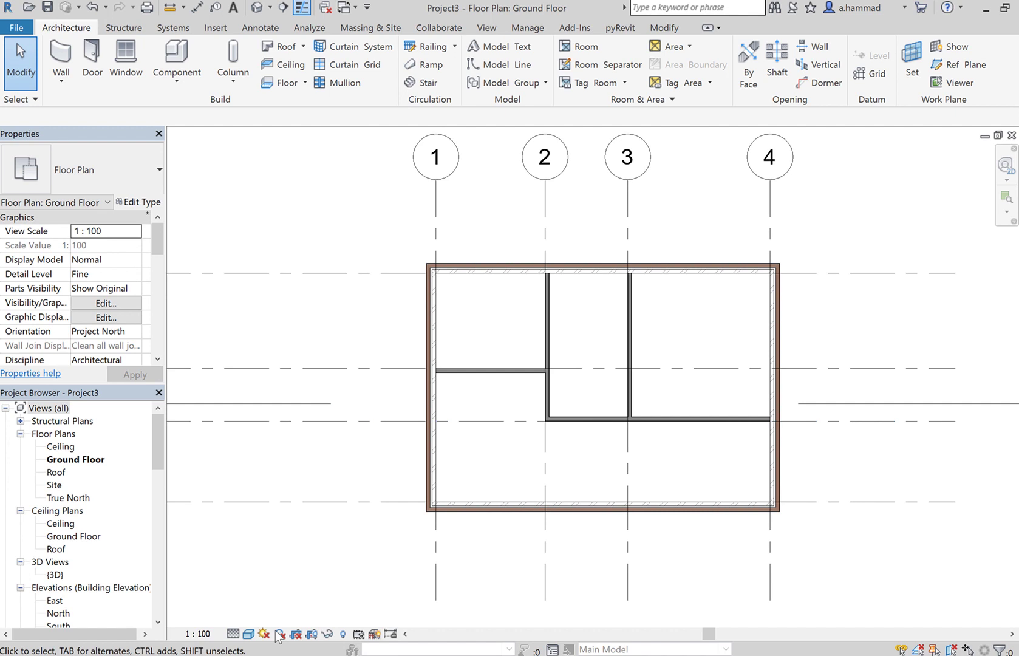
click(248, 633)
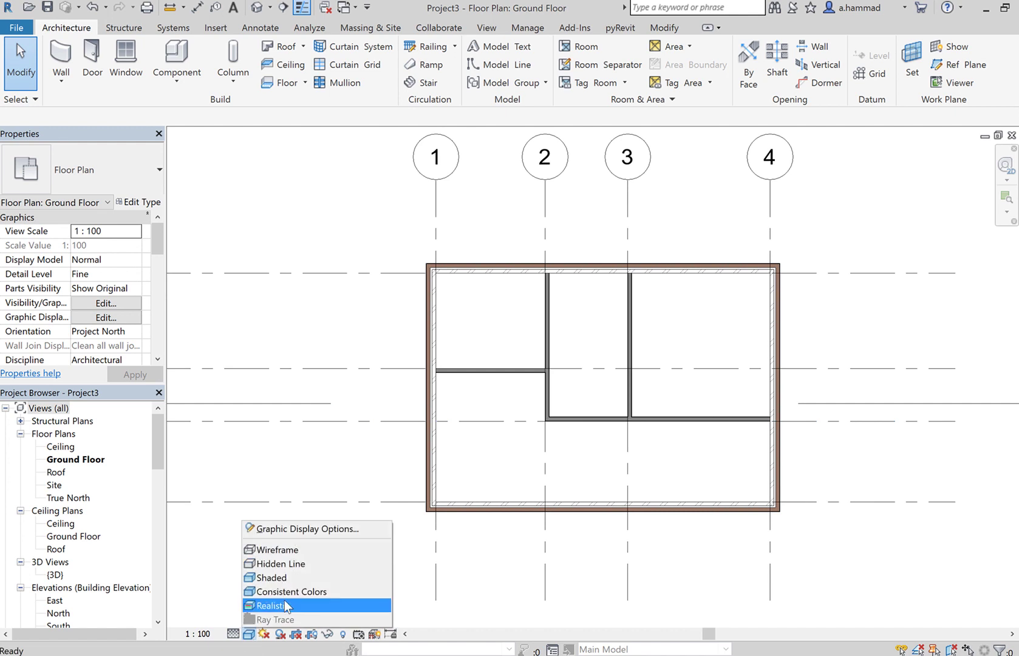
click(297, 566)
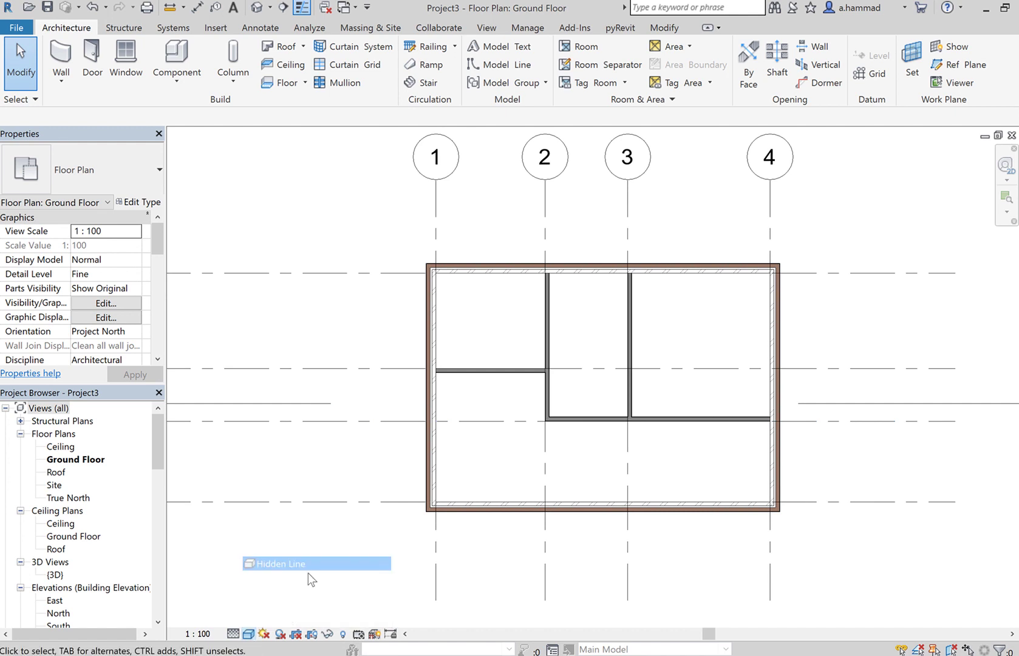
click(247, 633)
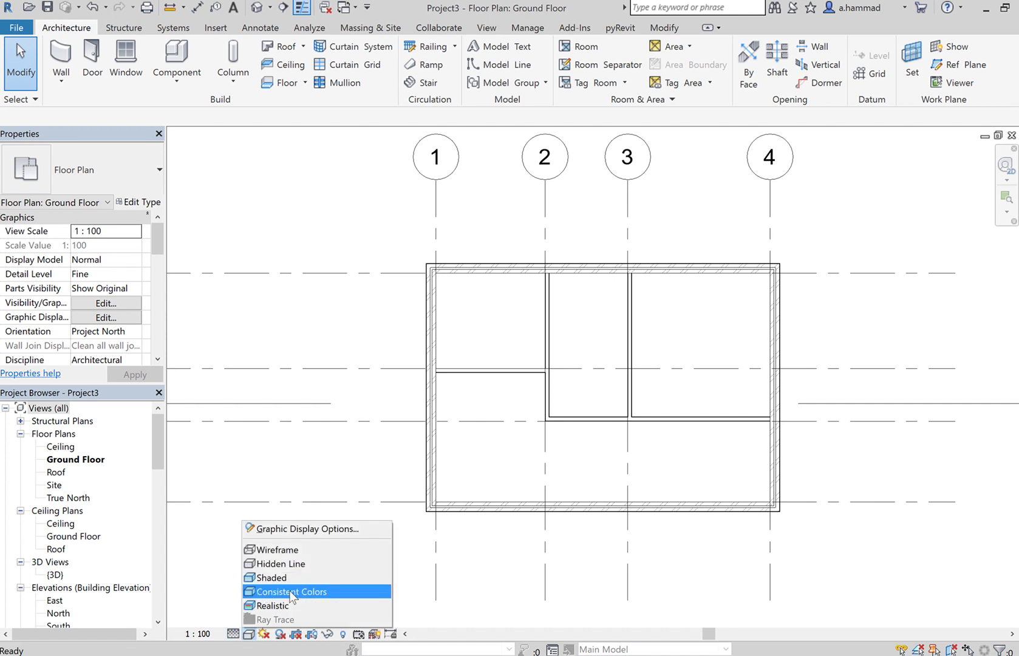
click(292, 596)
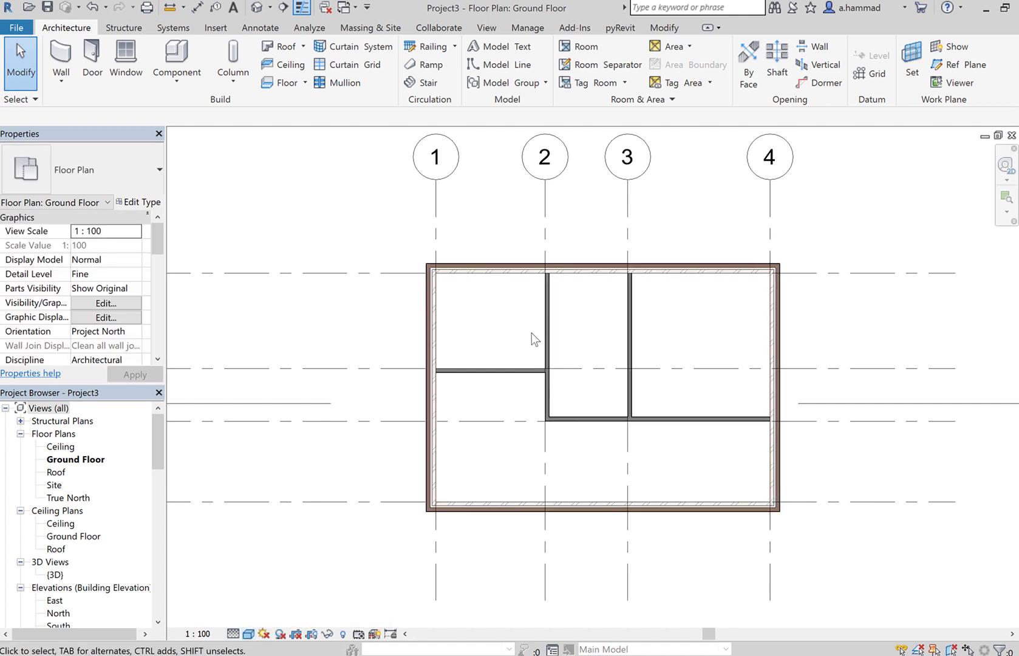
click(248, 634)
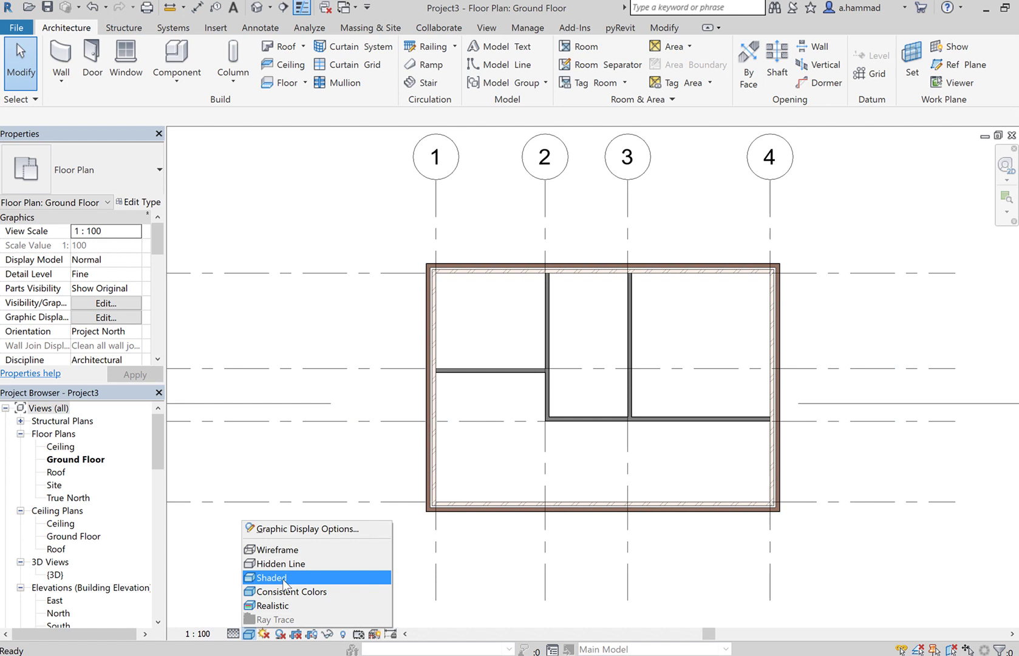
click(283, 582)
click(248, 634)
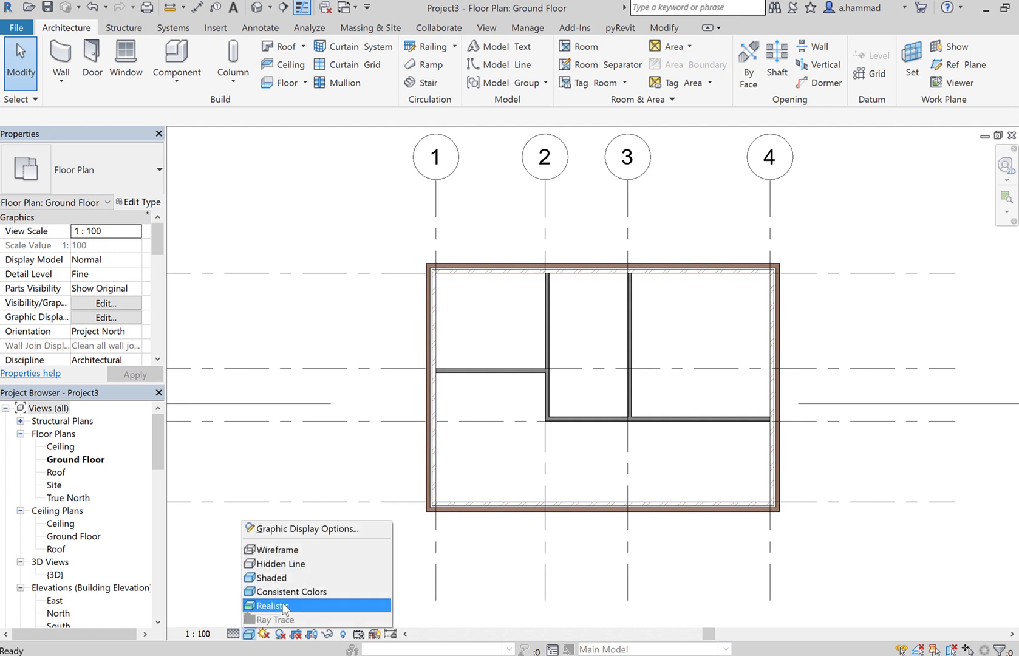
click(292, 596)
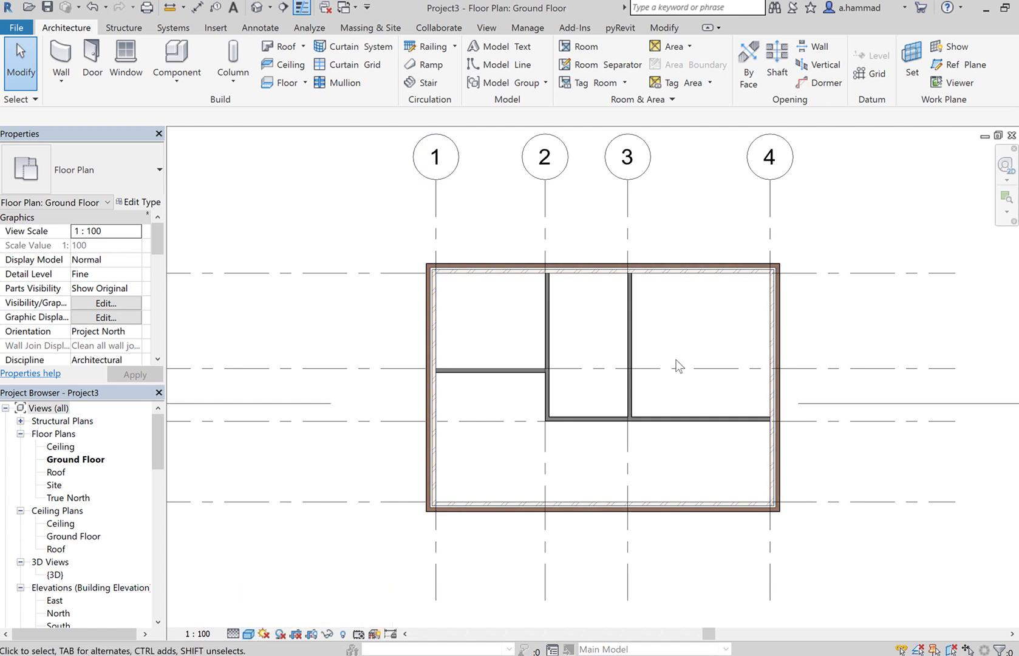
scroll(526, 285, up, 3)
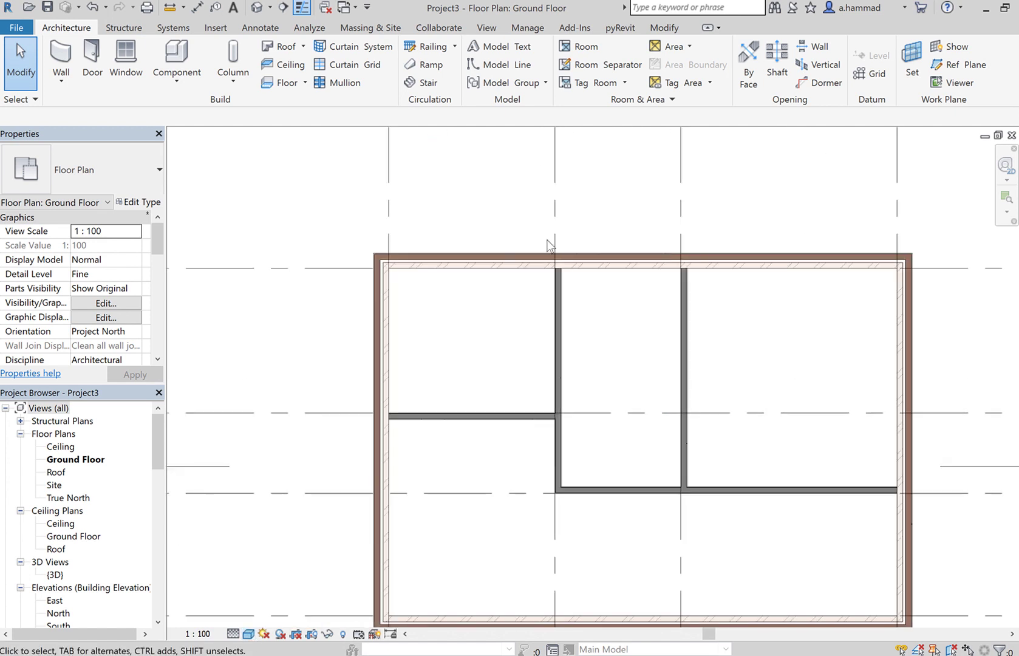
scroll(667, 301, down, 2)
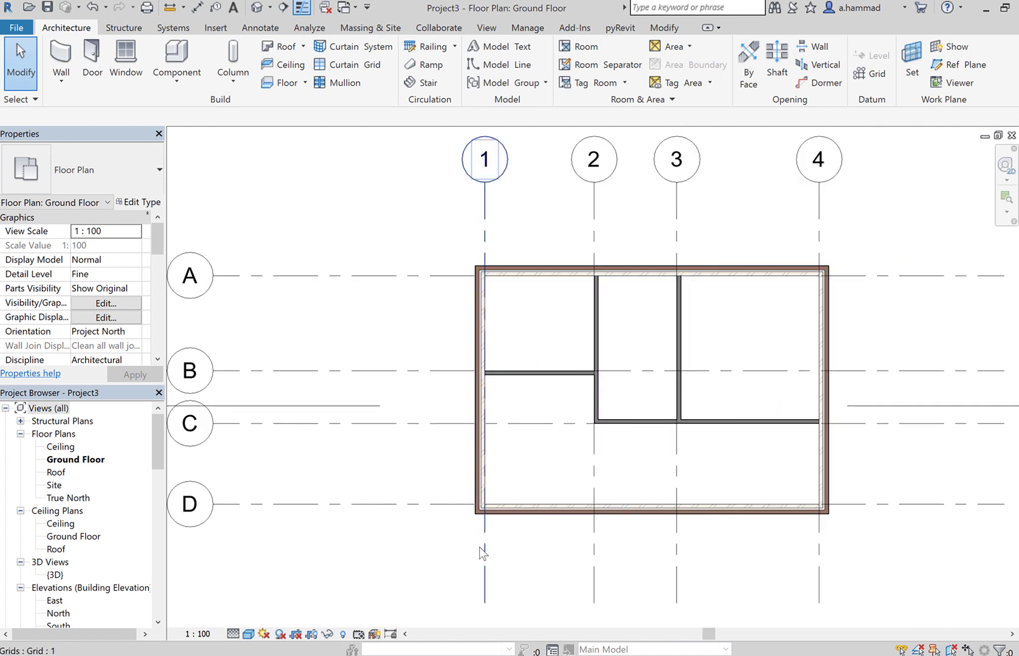
Select the top exterior wall and open its Double brick type's layer-1 Gypsum Wall Board material.
click(542, 277)
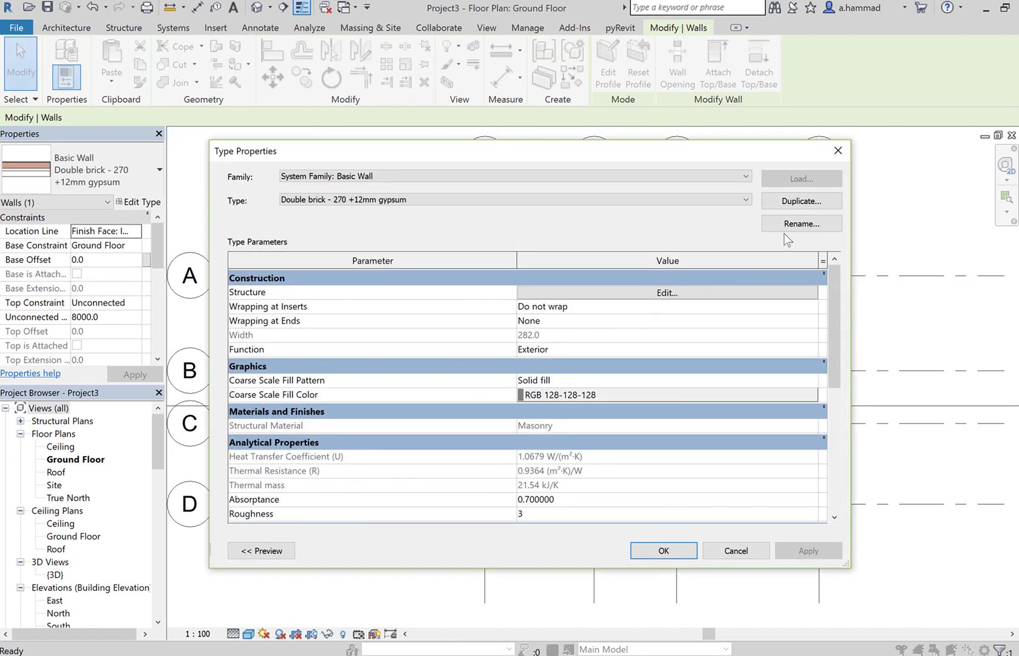
click(701, 292)
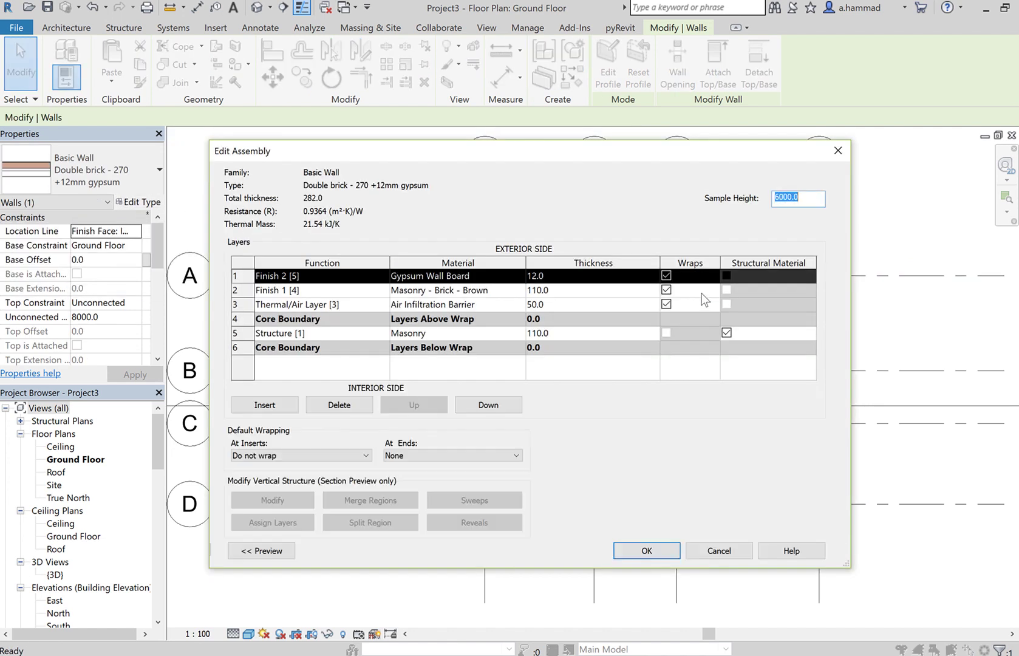
click(521, 277)
click(520, 275)
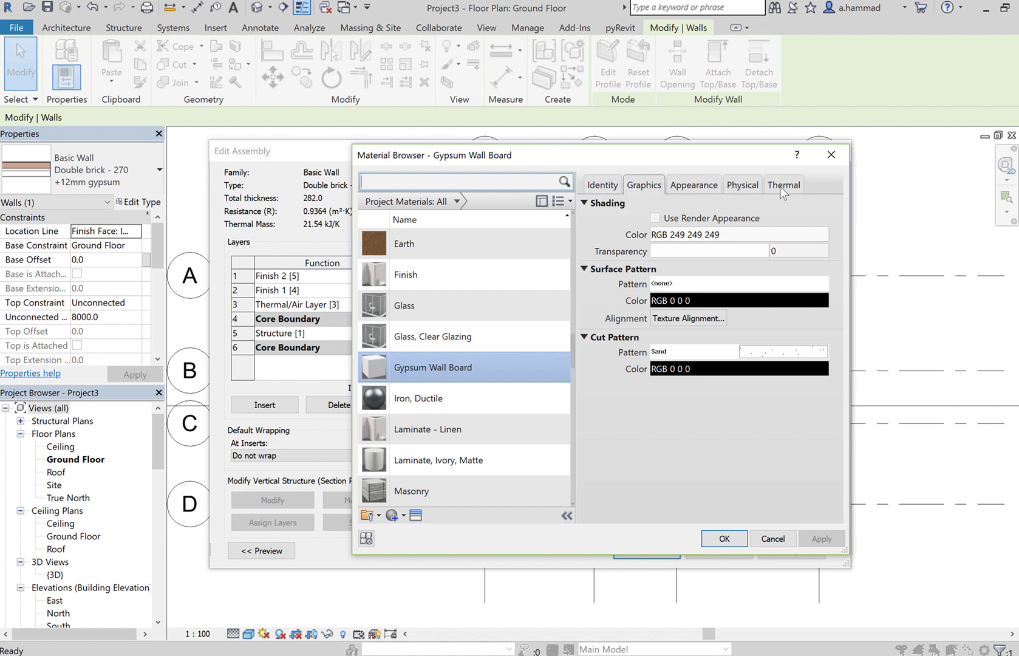
click(603, 185)
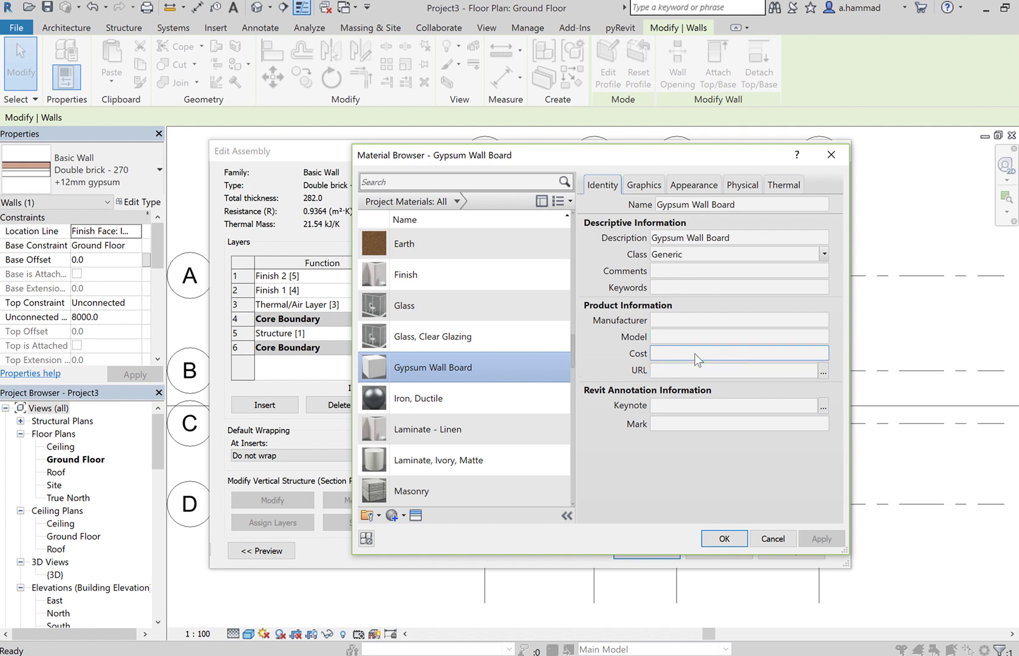
click(637, 191)
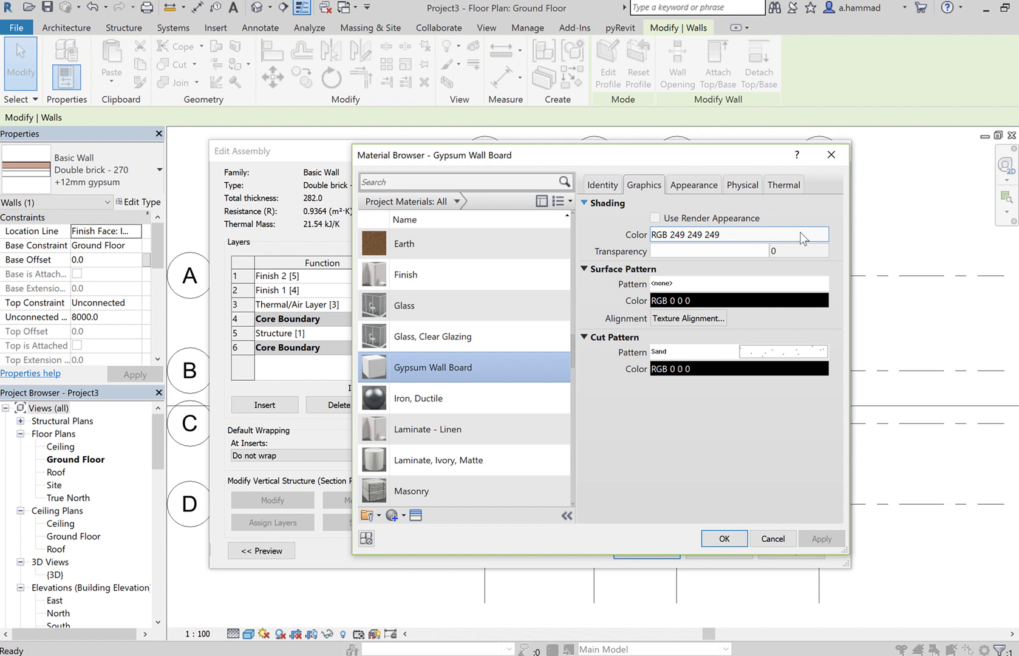
Keep the shading colour at RGB 249-249-249 and set the surface pattern to Gypsum-Plaster.
click(803, 238)
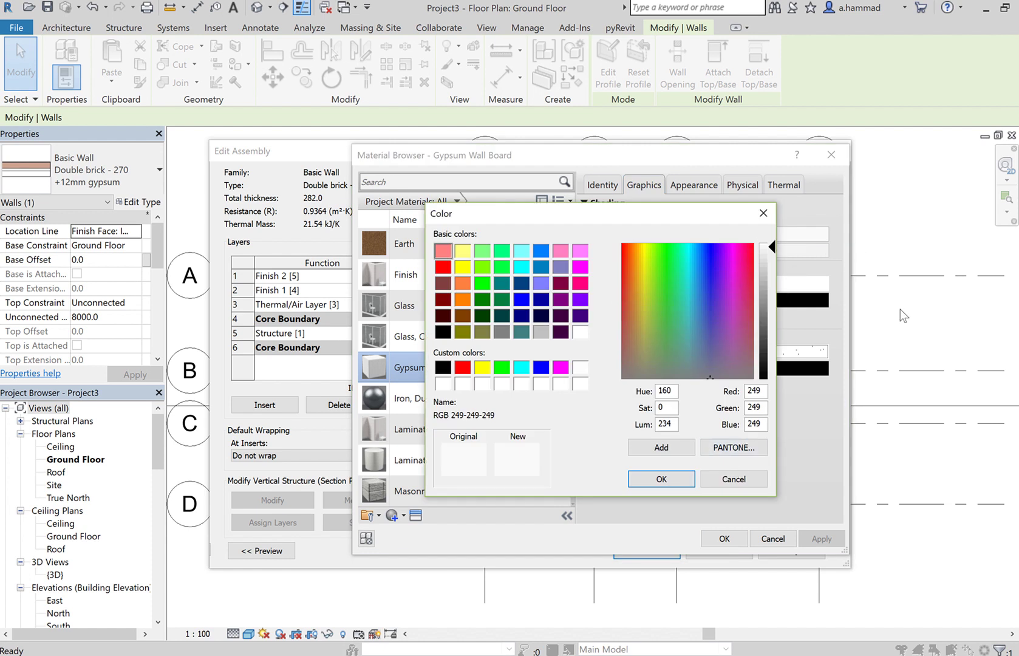
click(675, 479)
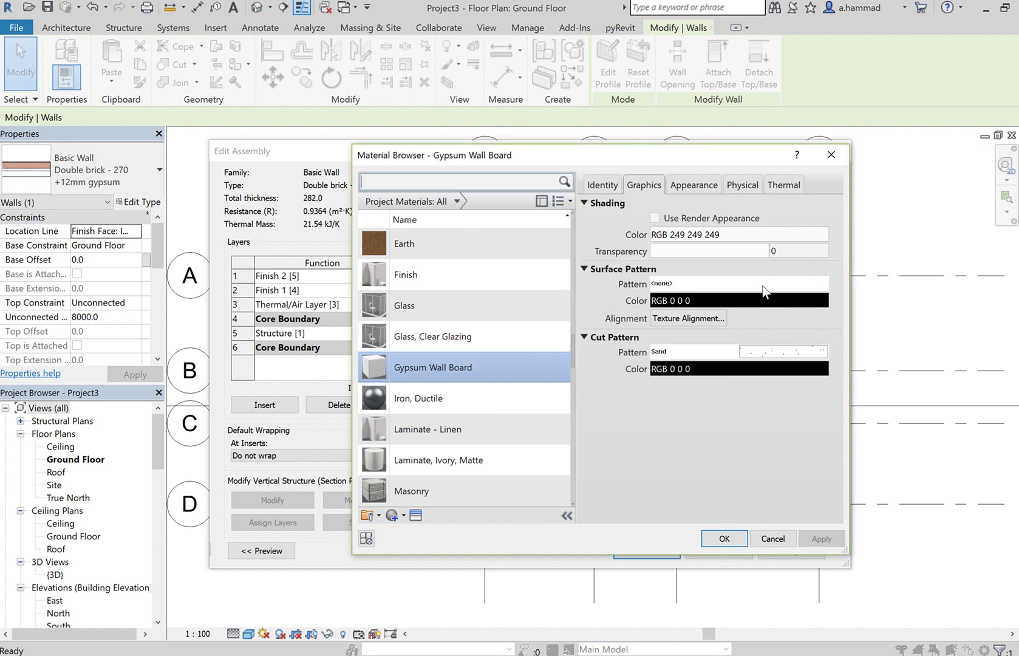
click(720, 284)
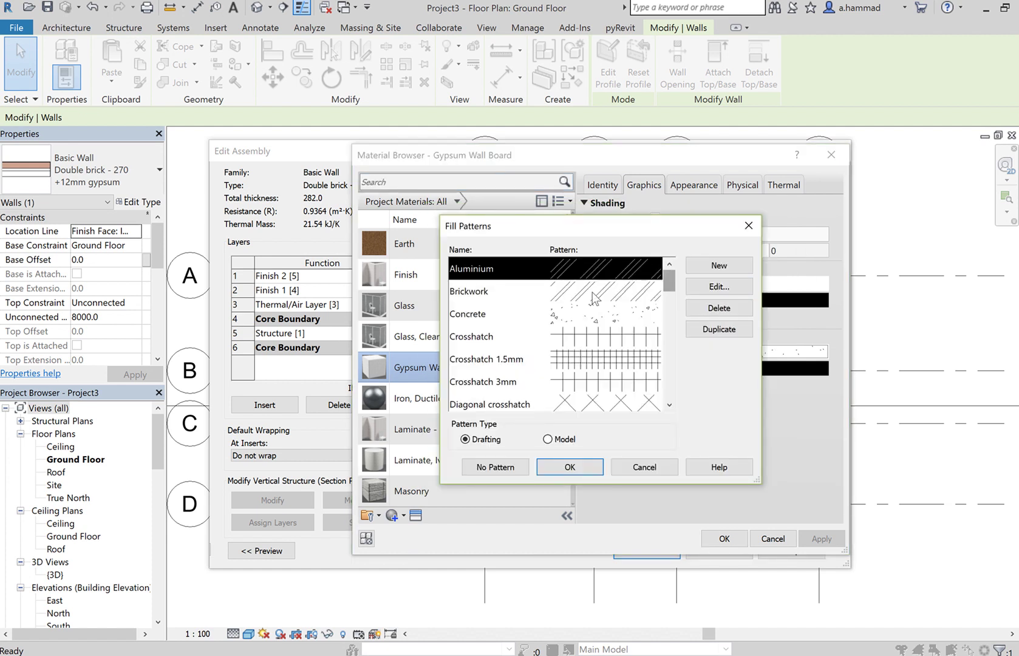
drag(671, 293, 667, 377)
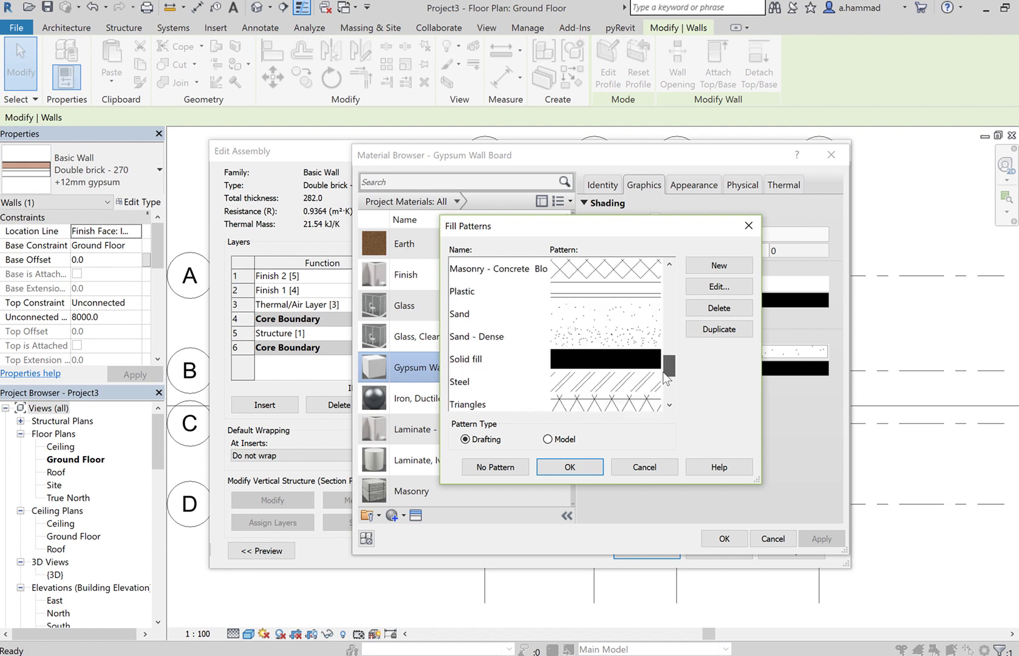
click(604, 338)
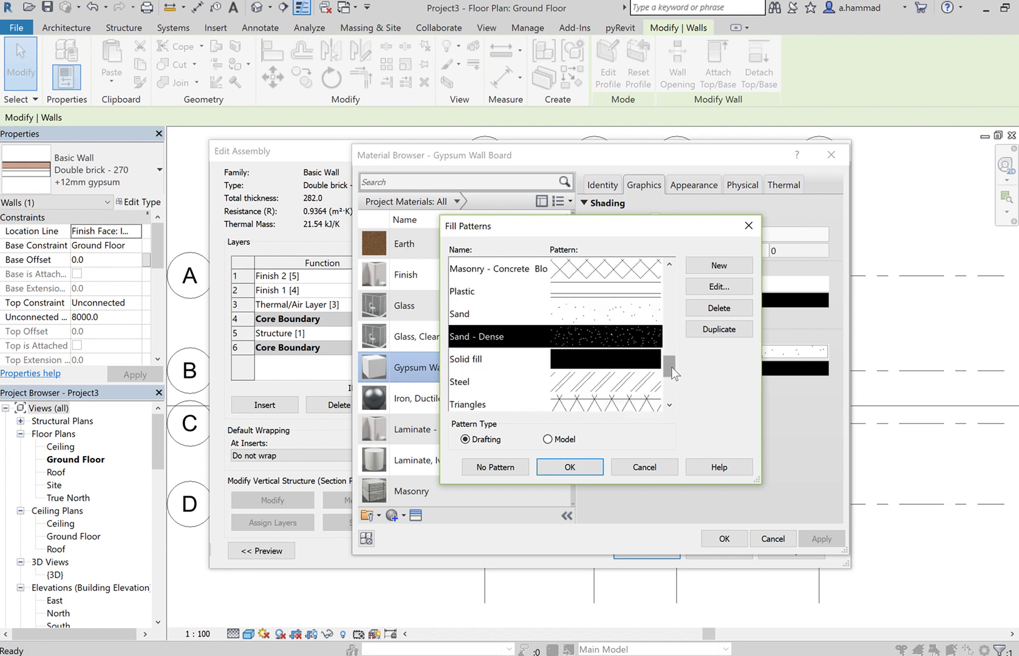
drag(672, 367, 674, 331)
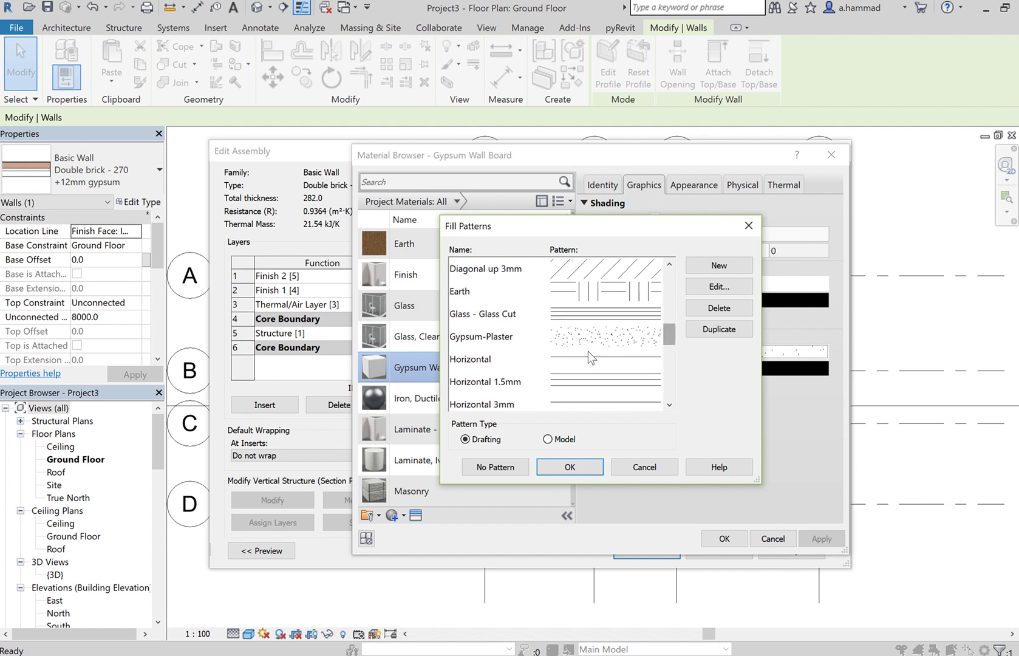
click(610, 346)
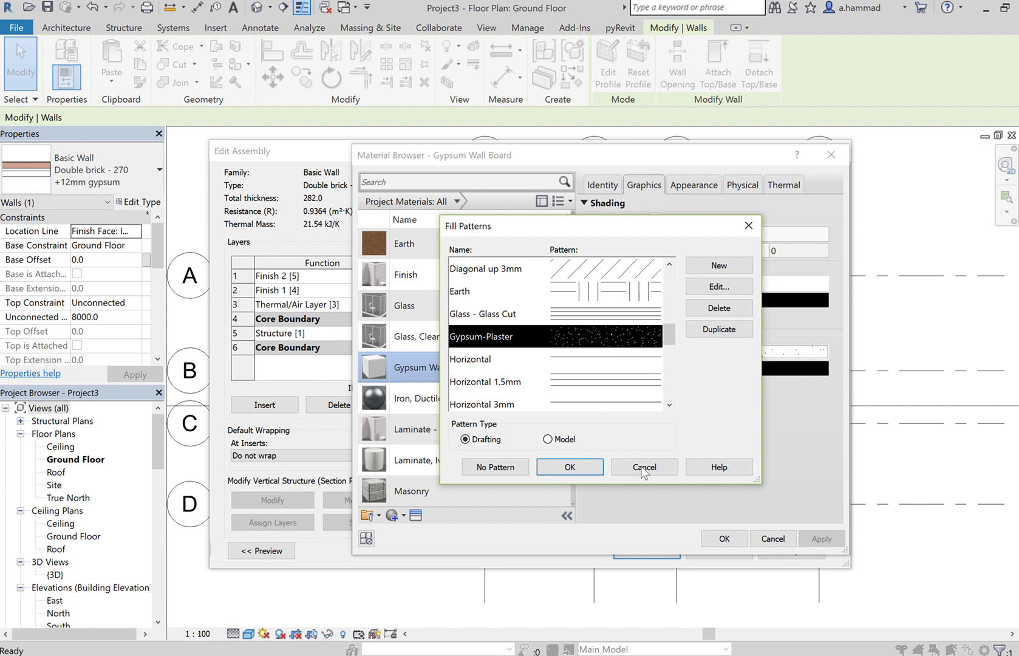
click(584, 469)
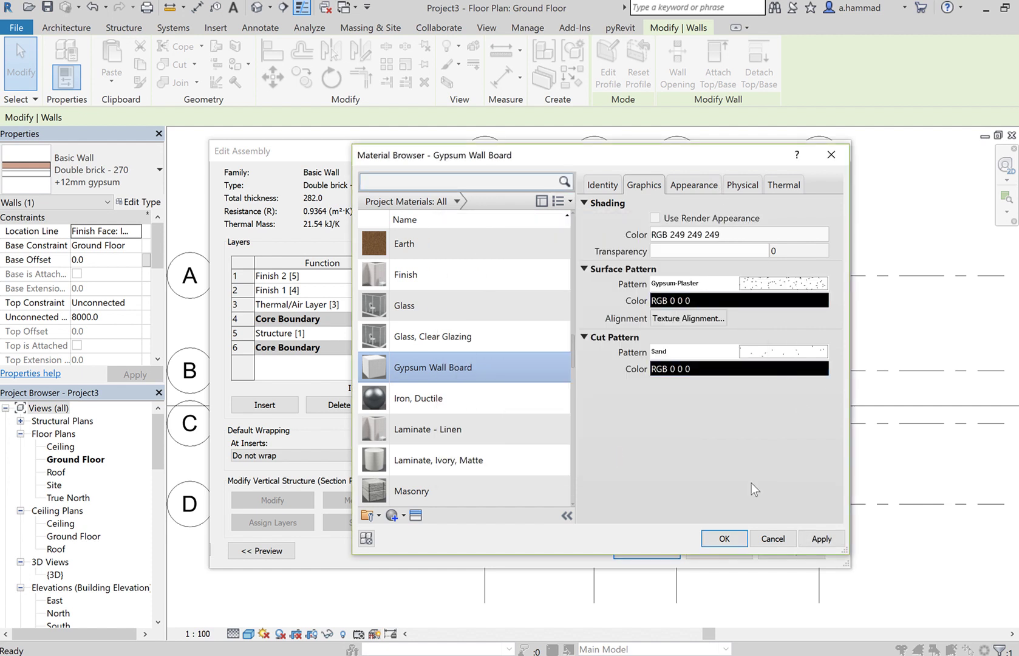
Apply the material changes and close the Material Browser, Edit Assembly and Type Properties dialogs.
click(820, 538)
click(724, 538)
click(650, 554)
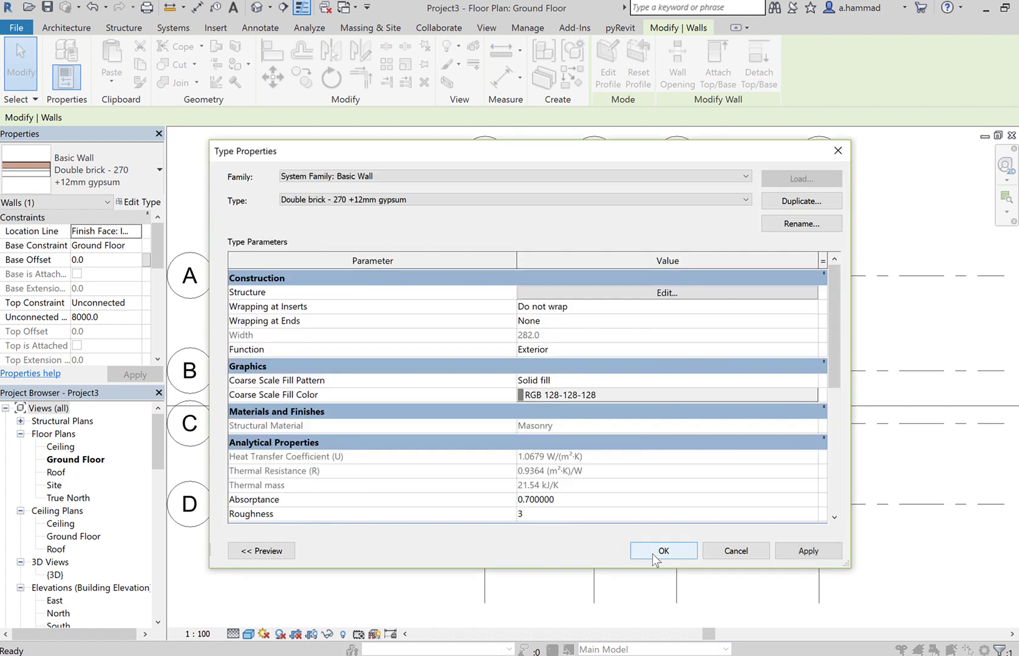
click(652, 550)
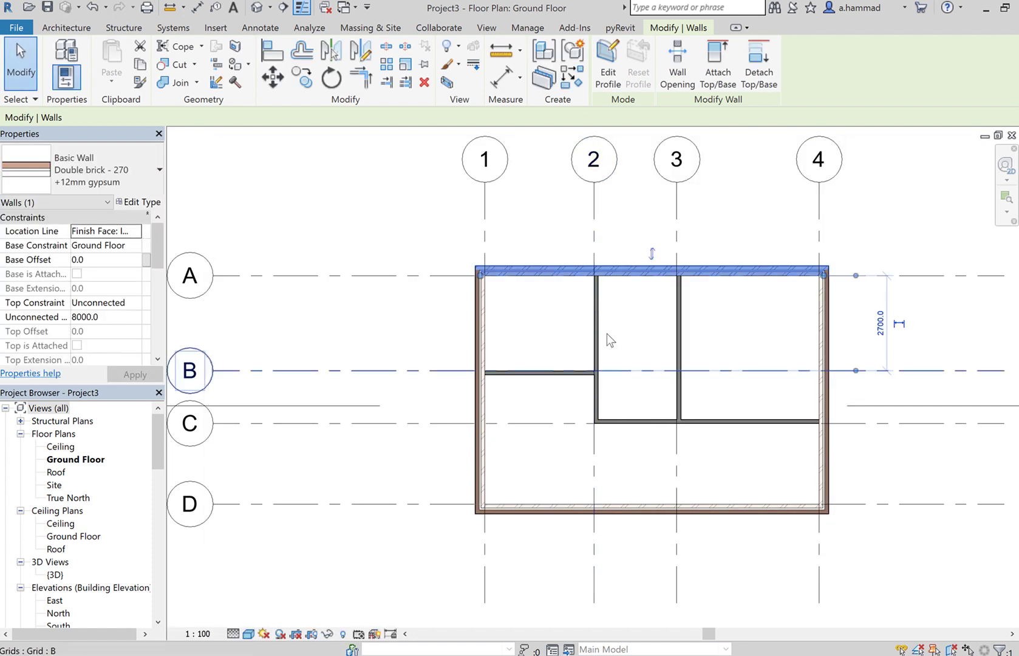
Zoom into the walls and preview them in the Shaded, then Realistic visual style.
scroll(595, 328, up, 5)
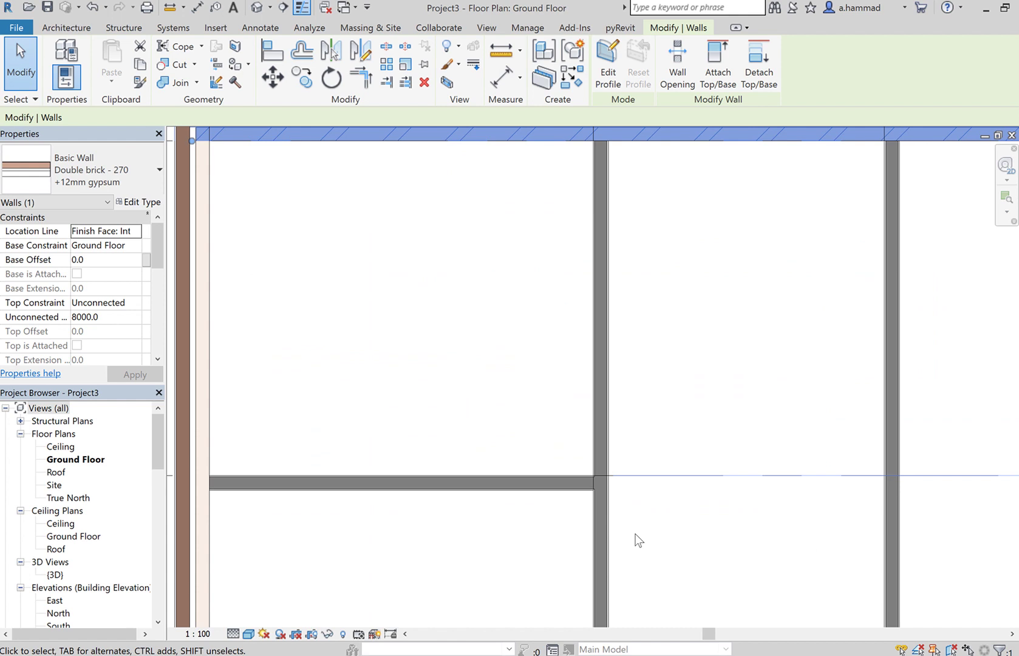
scroll(590, 476, up, 3)
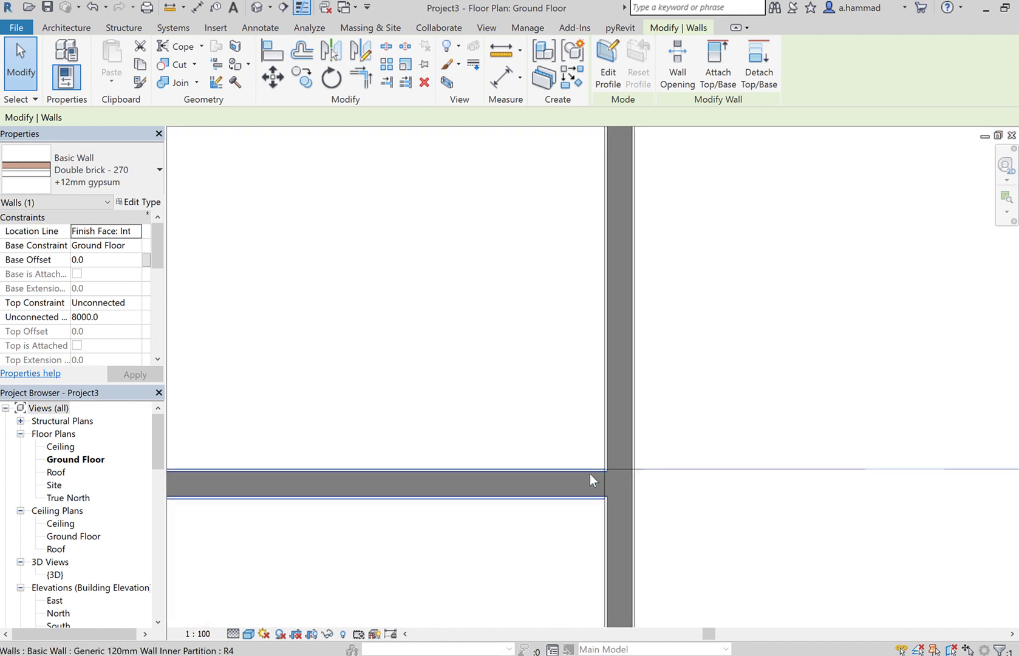
scroll(565, 474, up, 5)
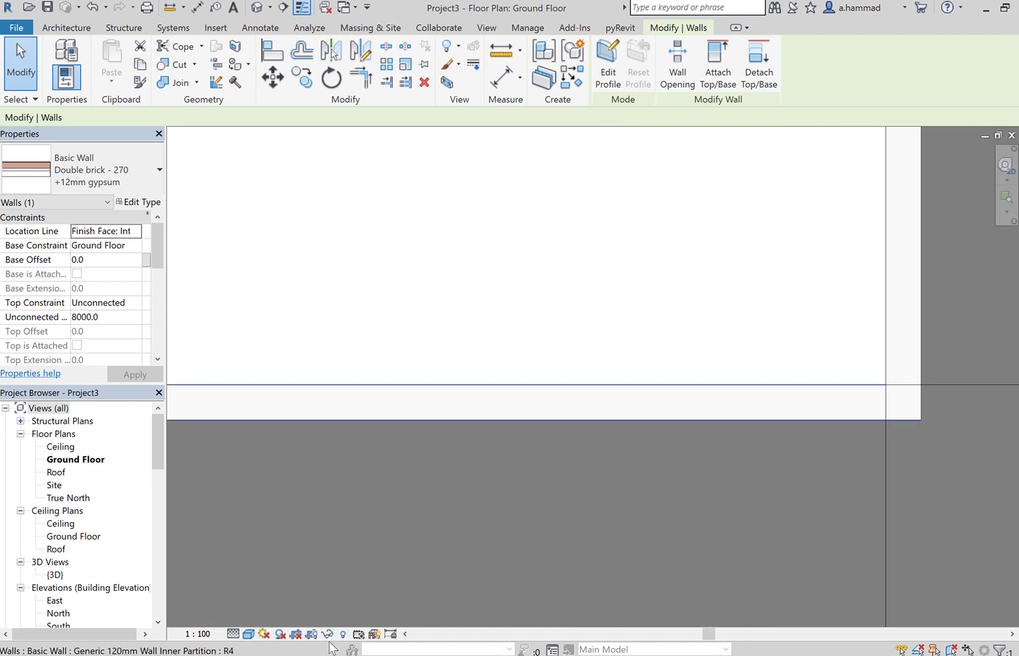
click(249, 633)
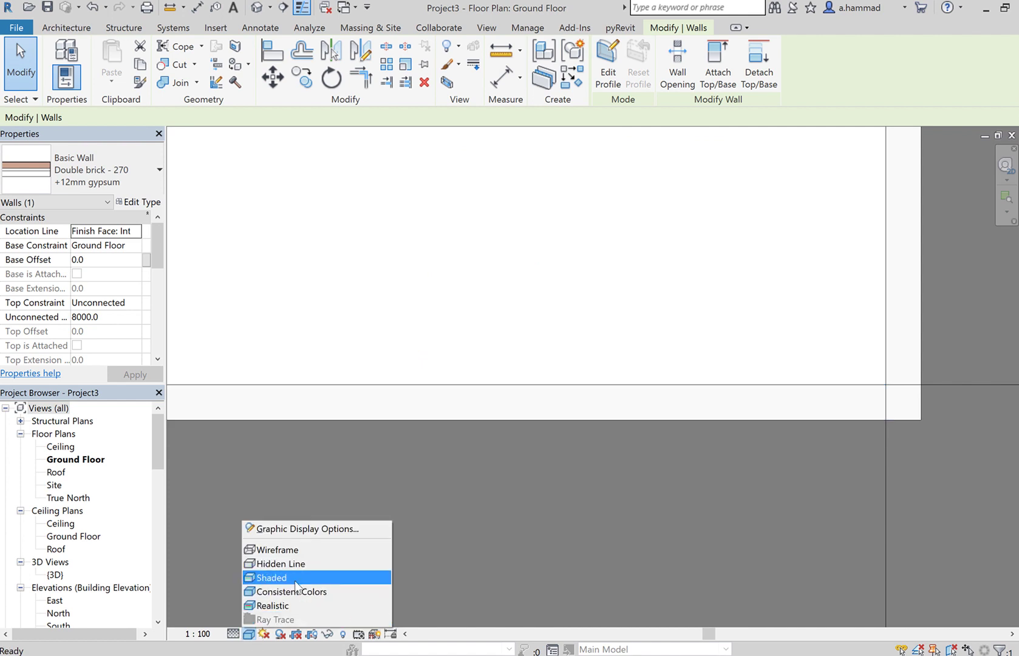
click(295, 578)
scroll(788, 393, up, 5)
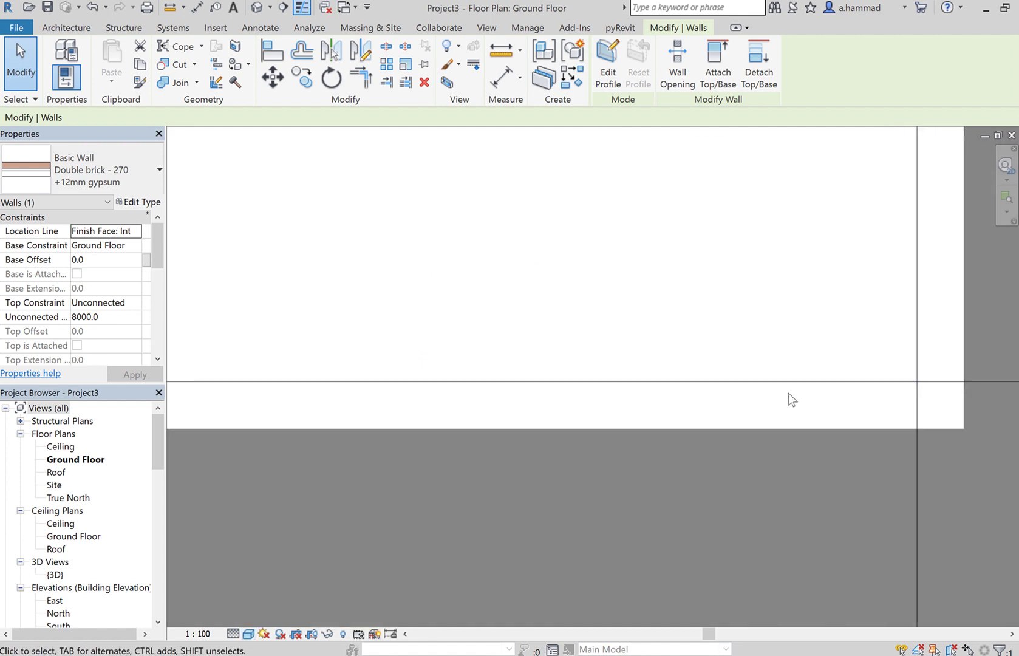
scroll(783, 391, up, 3)
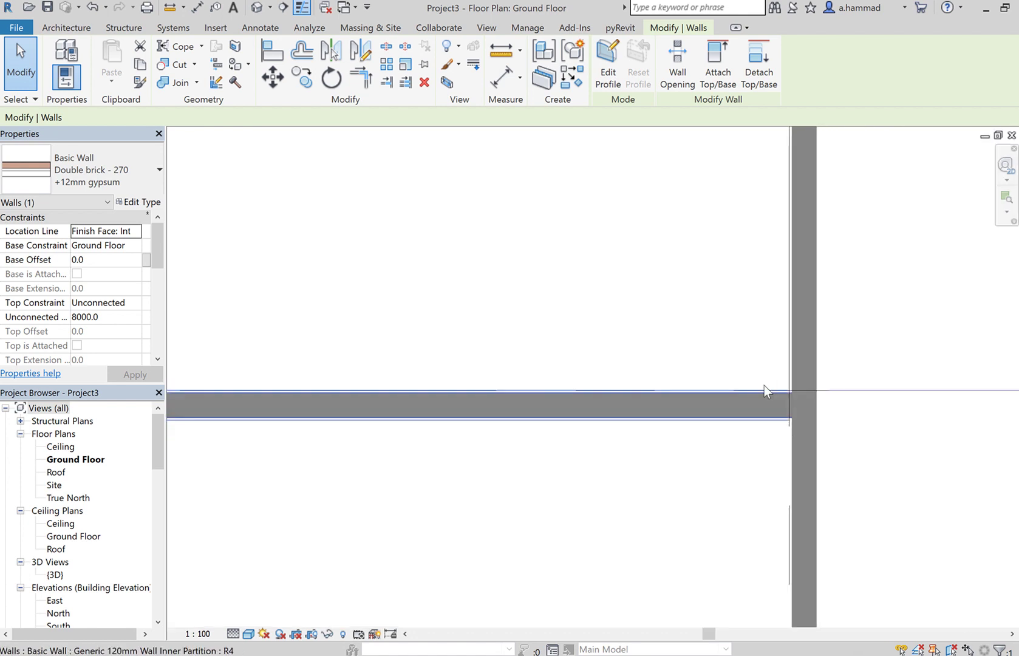
scroll(764, 385, up, 5)
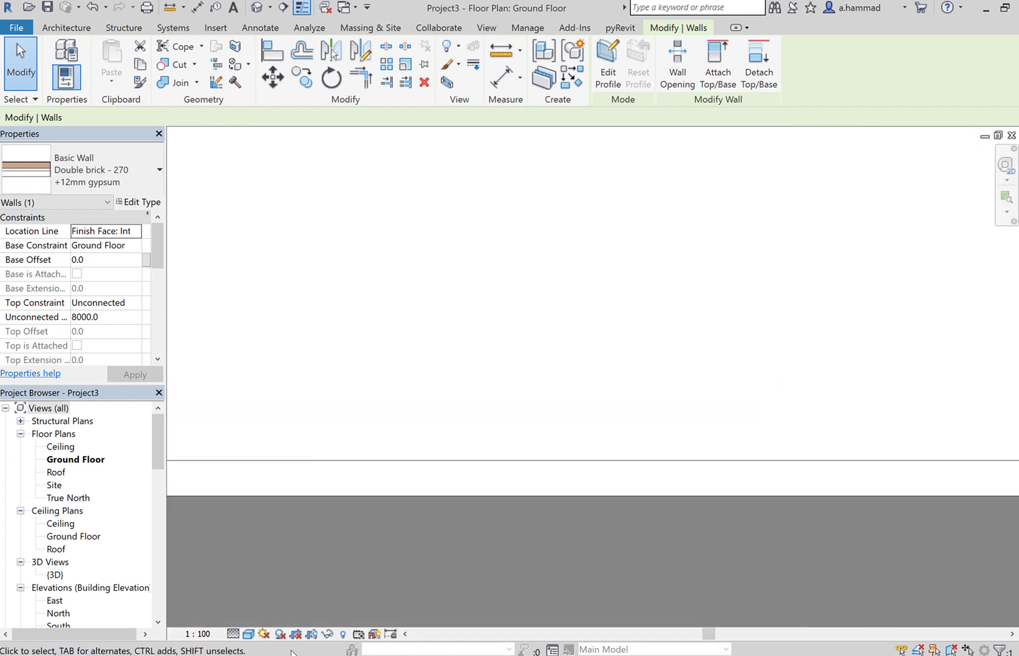
click(249, 635)
click(302, 609)
Go back to Shaded, then settle on Consistent Colors and zoom back out.
scroll(467, 482, up, 6)
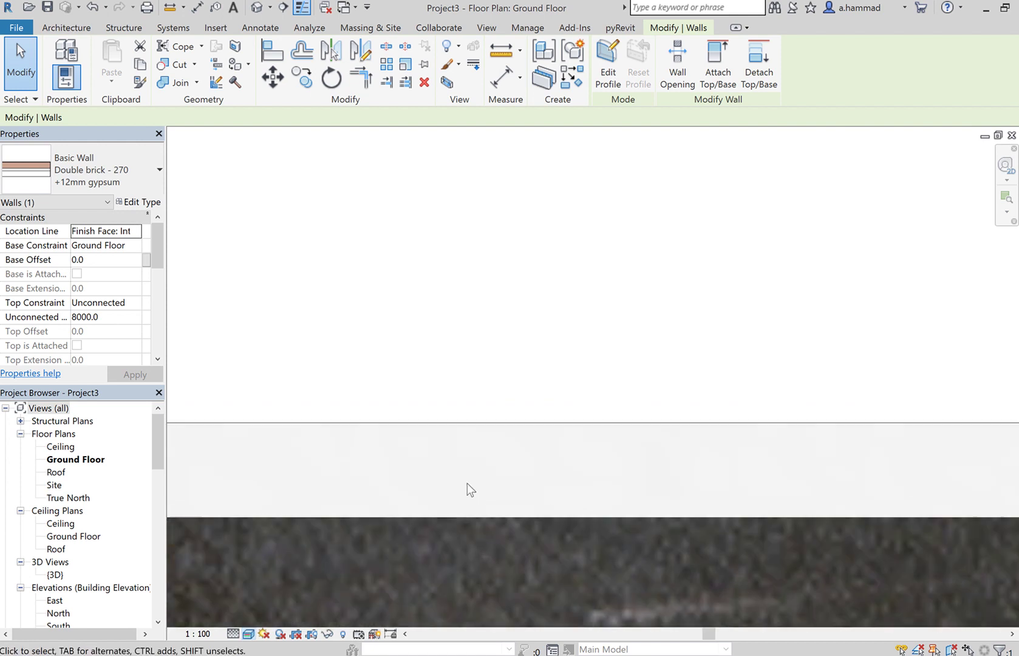
scroll(468, 488, up, 3)
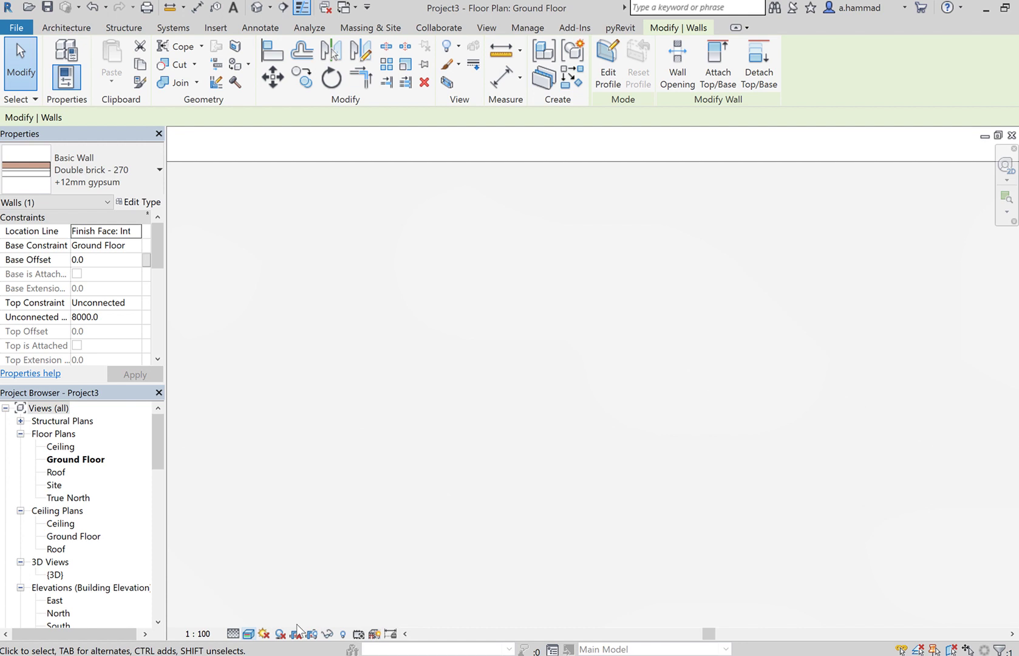
click(248, 634)
click(282, 578)
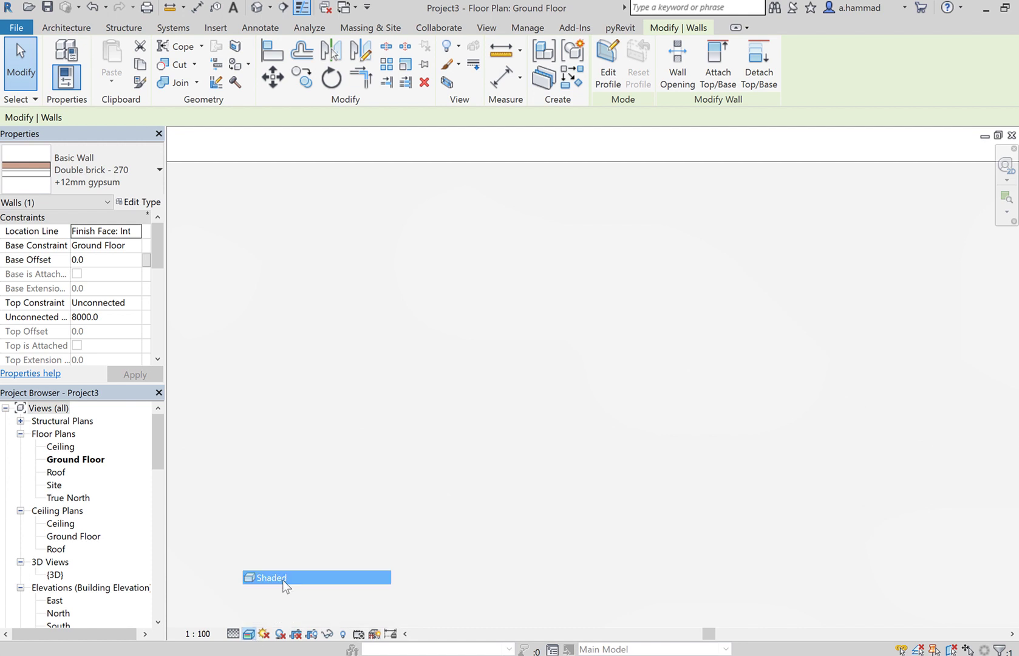
click(254, 635)
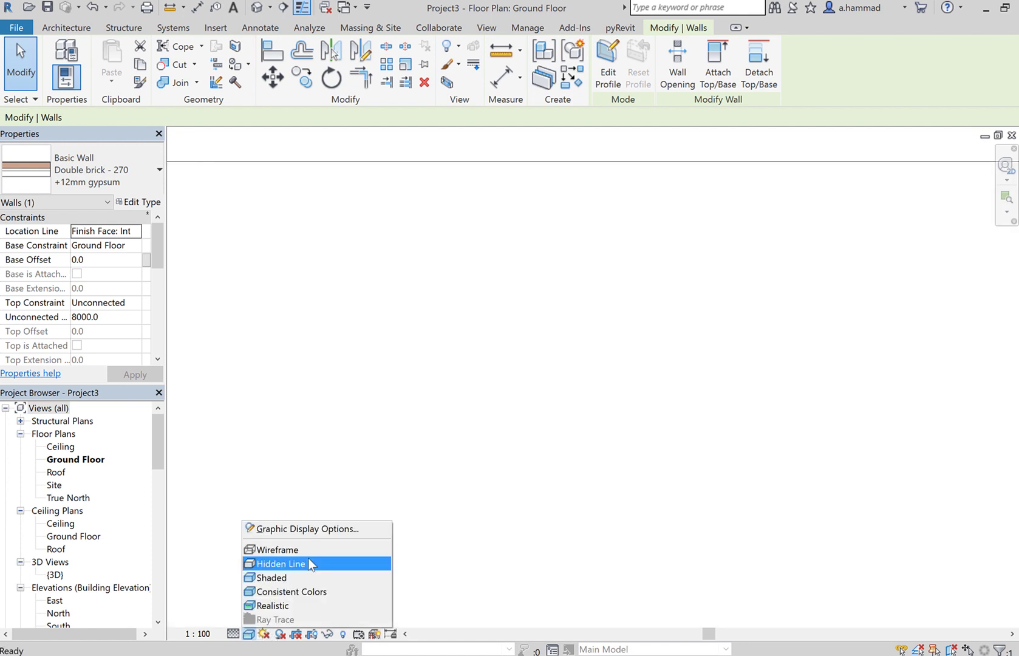
click(312, 593)
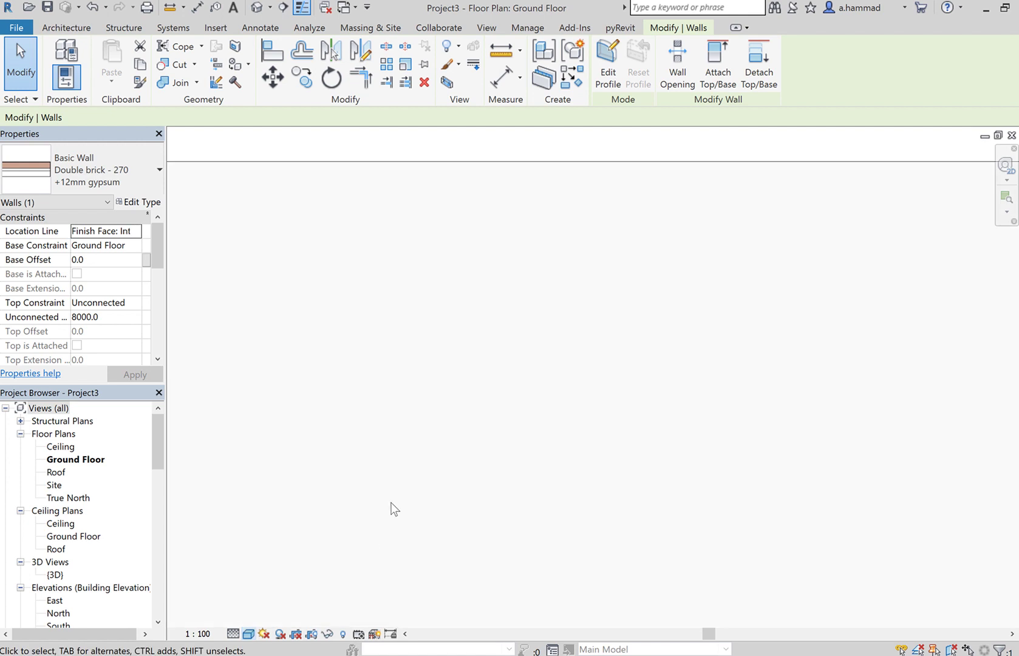
scroll(401, 508, up, 3)
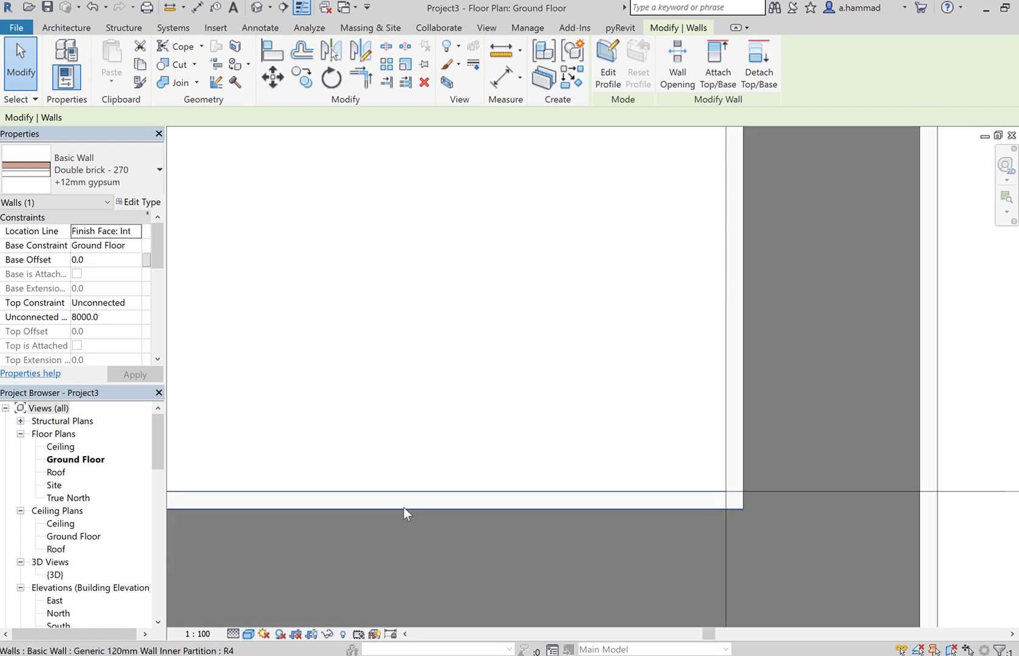
scroll(404, 507, down, 5)
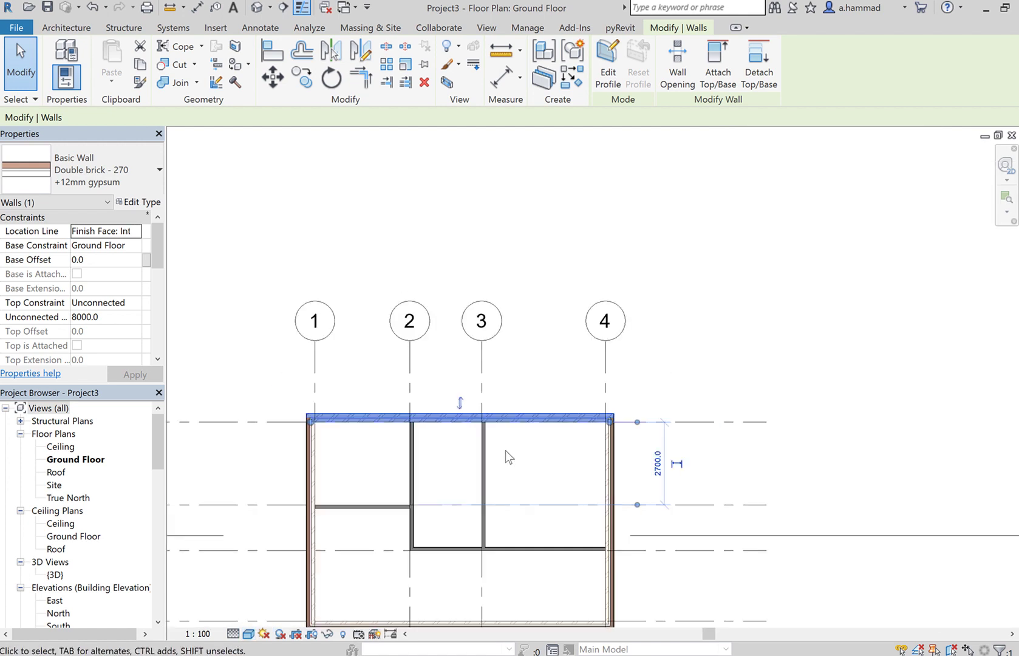
Deselect the exterior wall, select the grid-3 partition and open its type's layer-1 material.
scroll(505, 450, up, 2)
scroll(682, 445, up, 2)
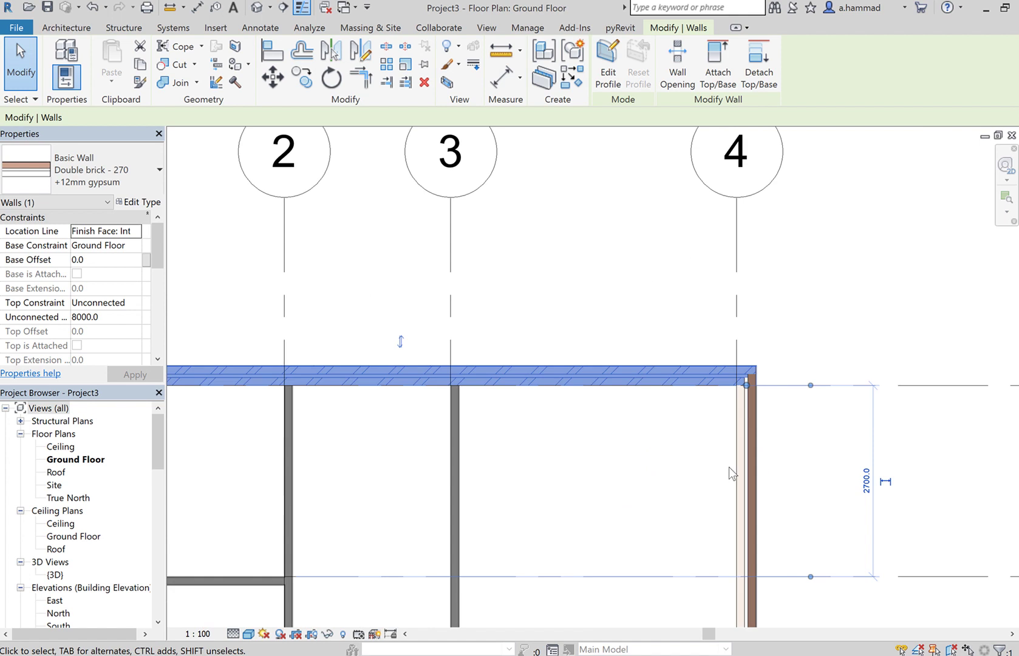
click(690, 459)
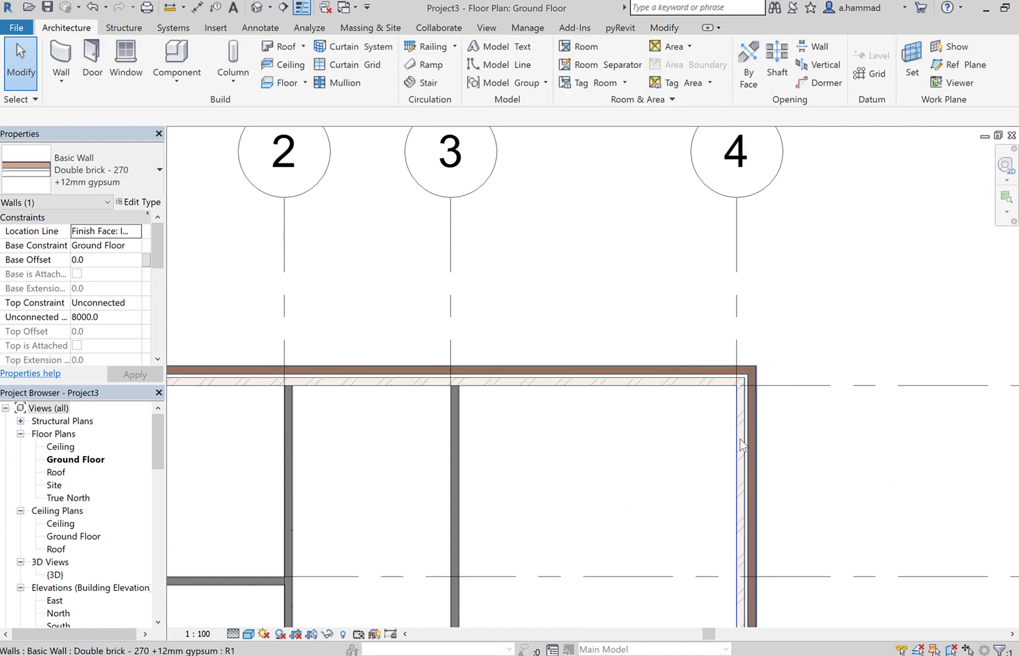
click(698, 391)
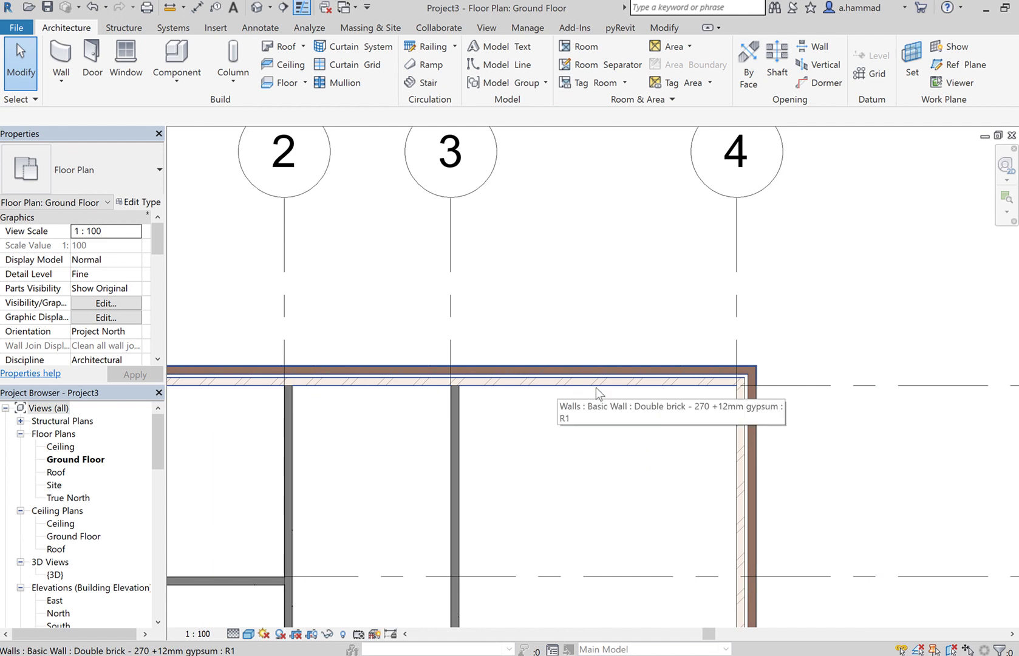
click(452, 448)
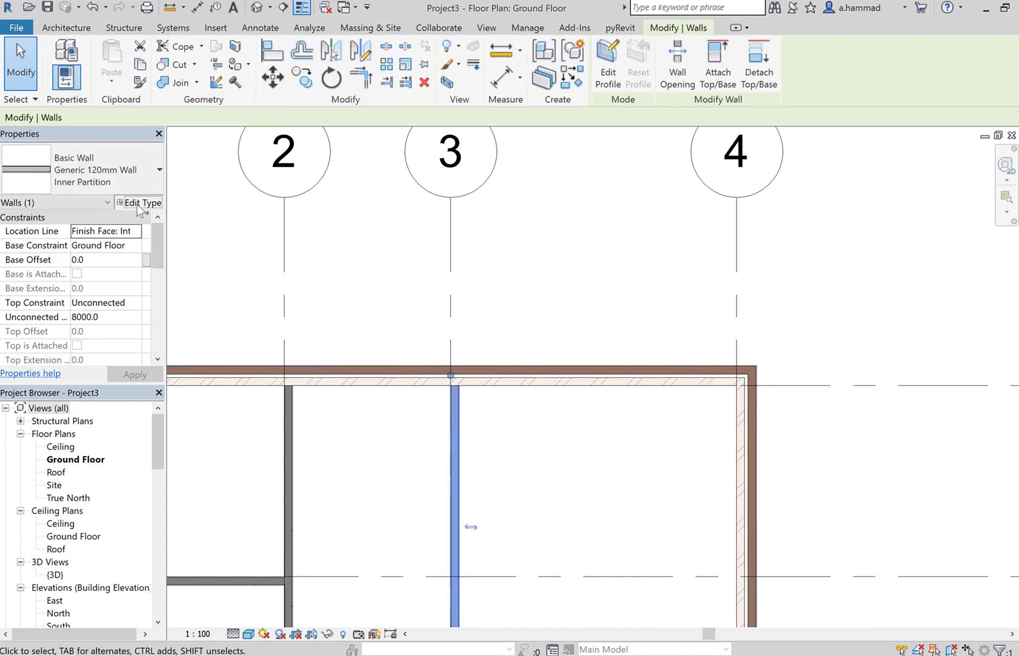
click(138, 203)
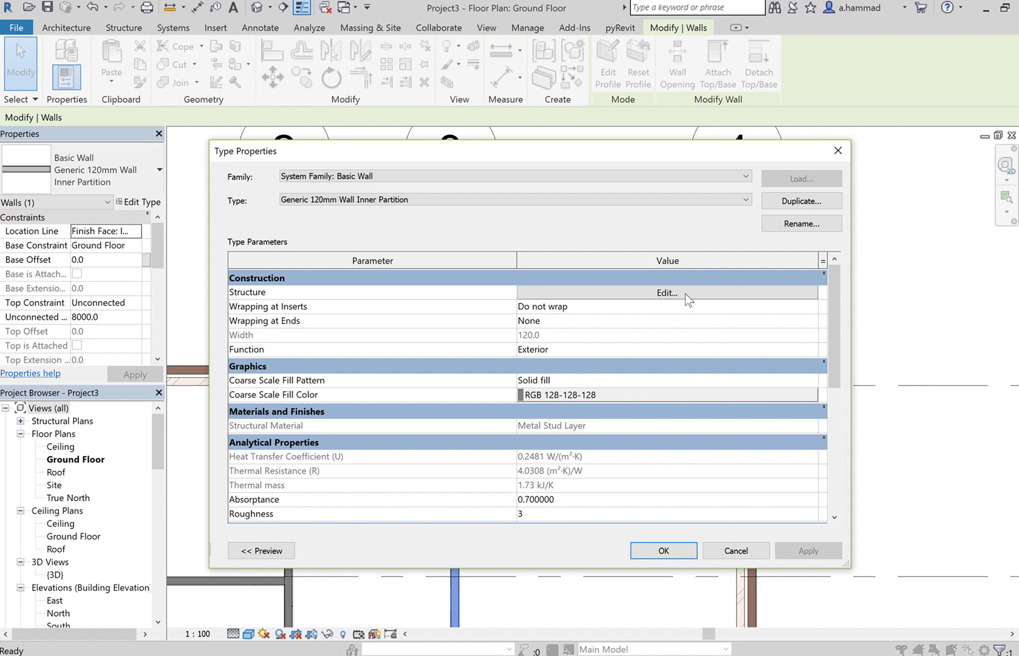
click(685, 293)
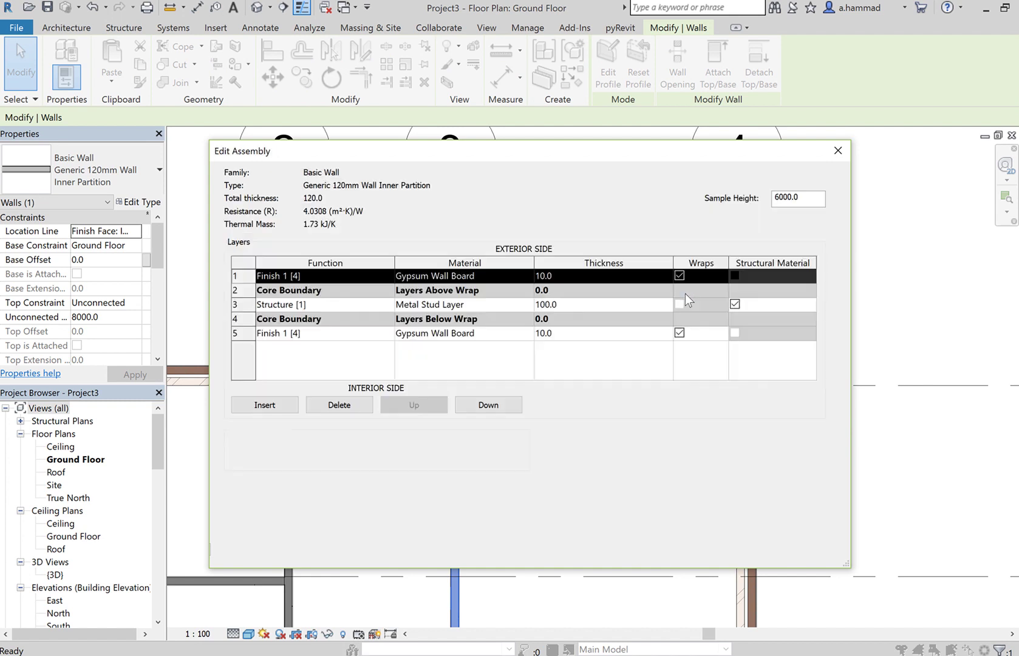
click(521, 277)
Check Gypsum Wall Board's surface fill patterns without changes, then view its Gypsum Board - Painted White appearance.
click(528, 275)
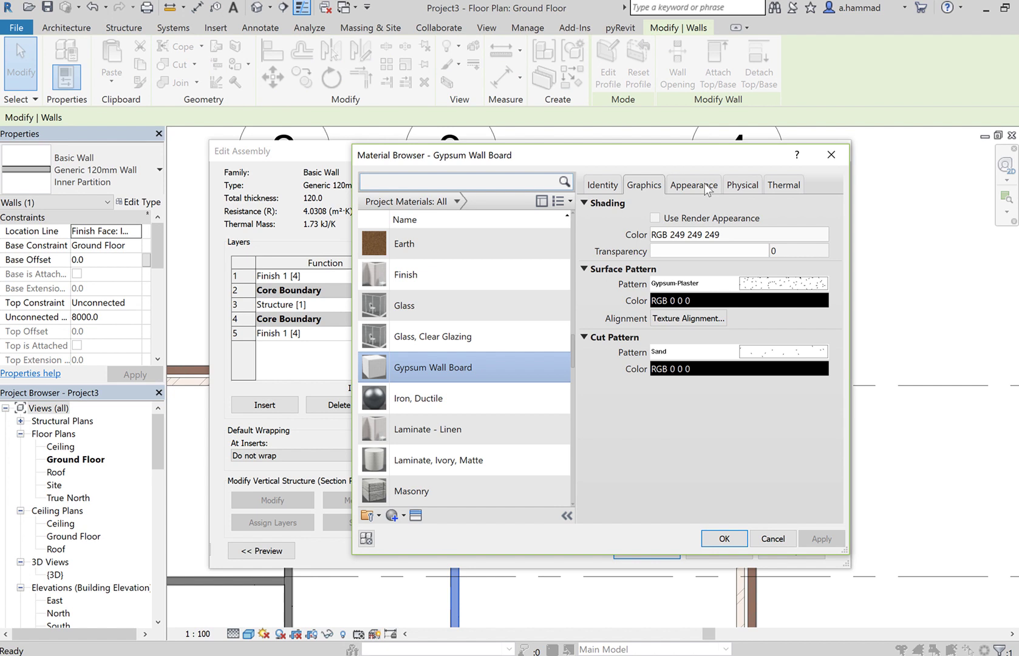
click(797, 284)
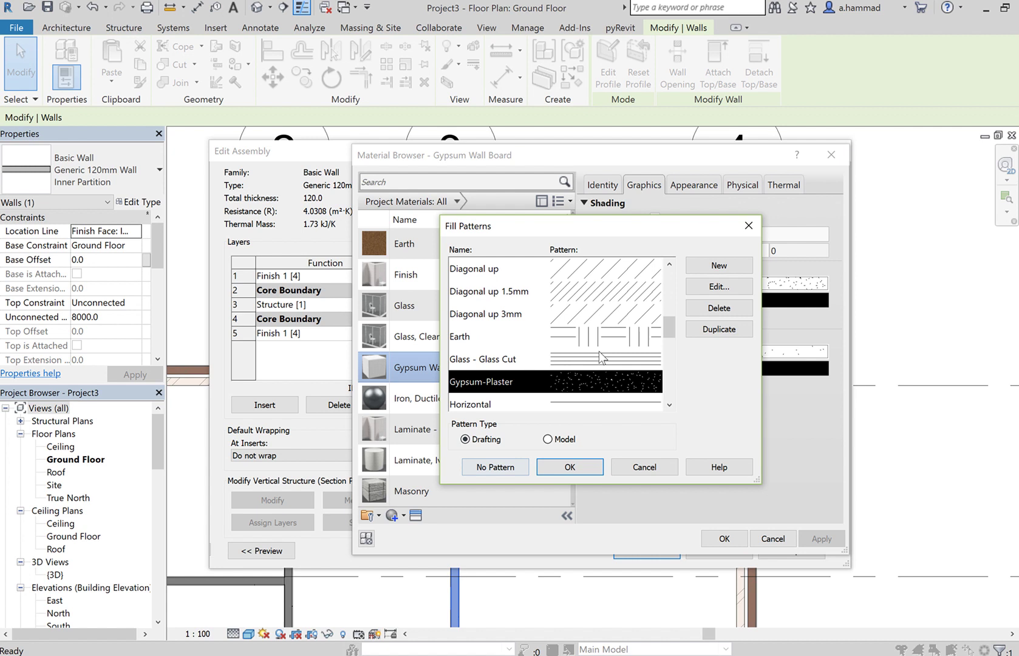
click(658, 468)
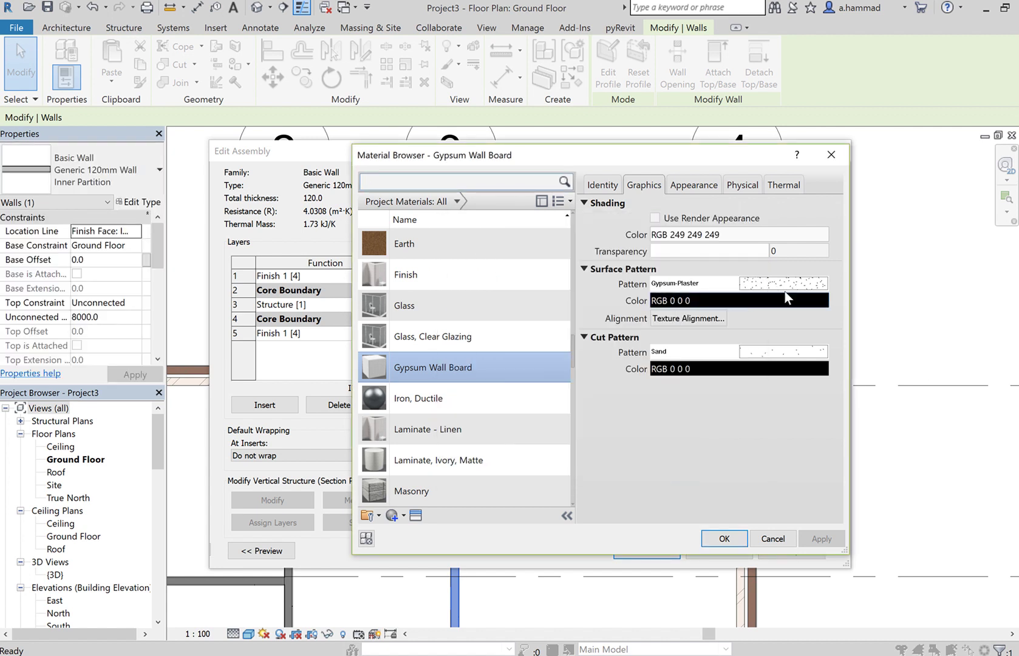
click(706, 185)
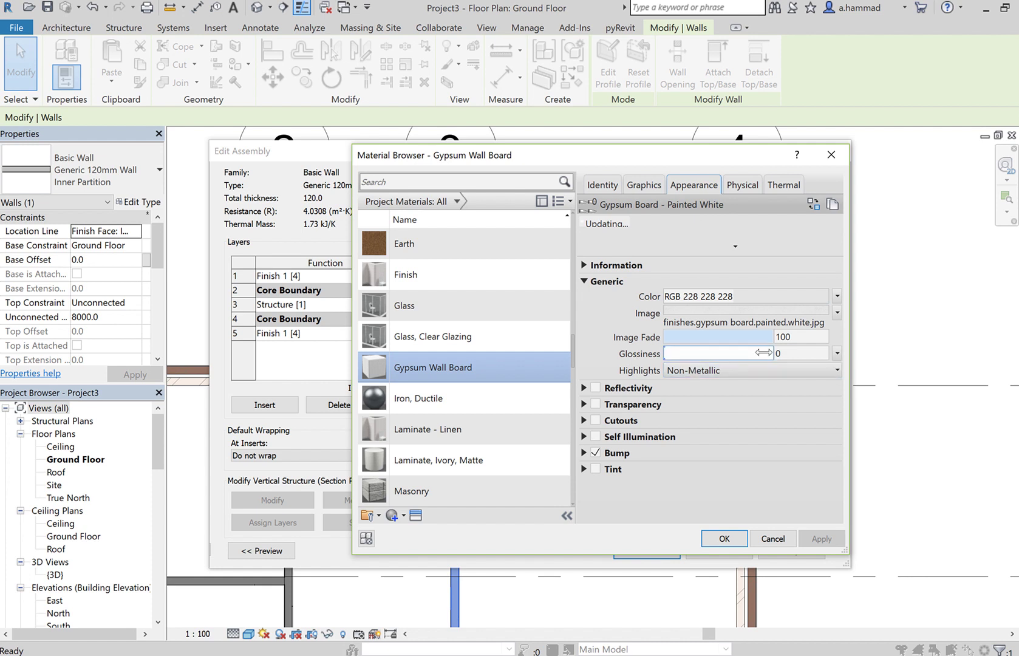
Review Gypsum Wall Board's physical density and information, then its Gypsum Plasterboard thermal properties.
click(740, 189)
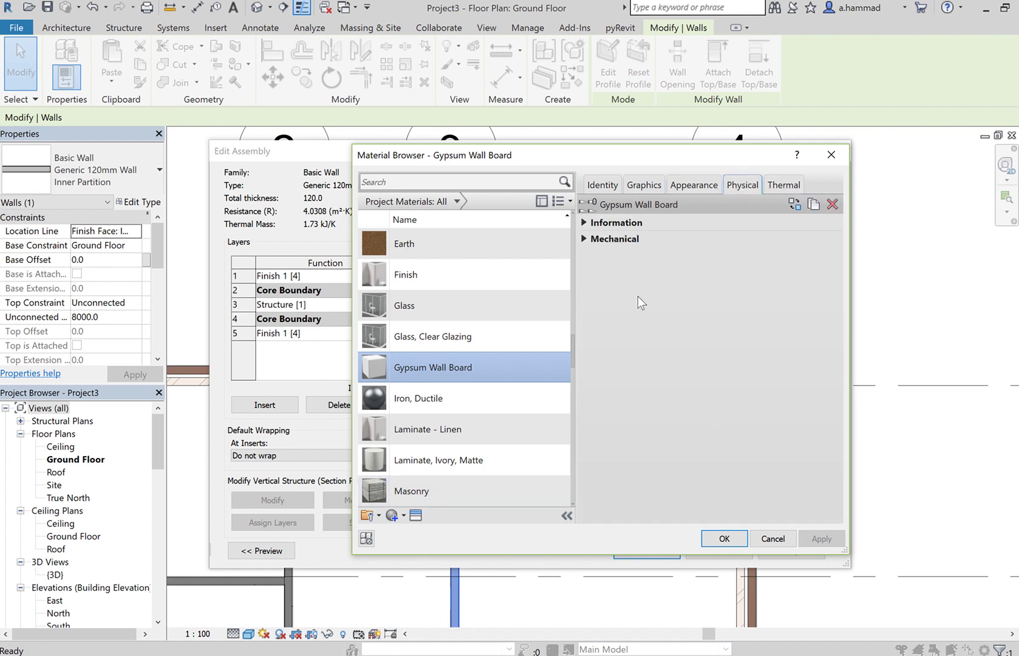
click(585, 238)
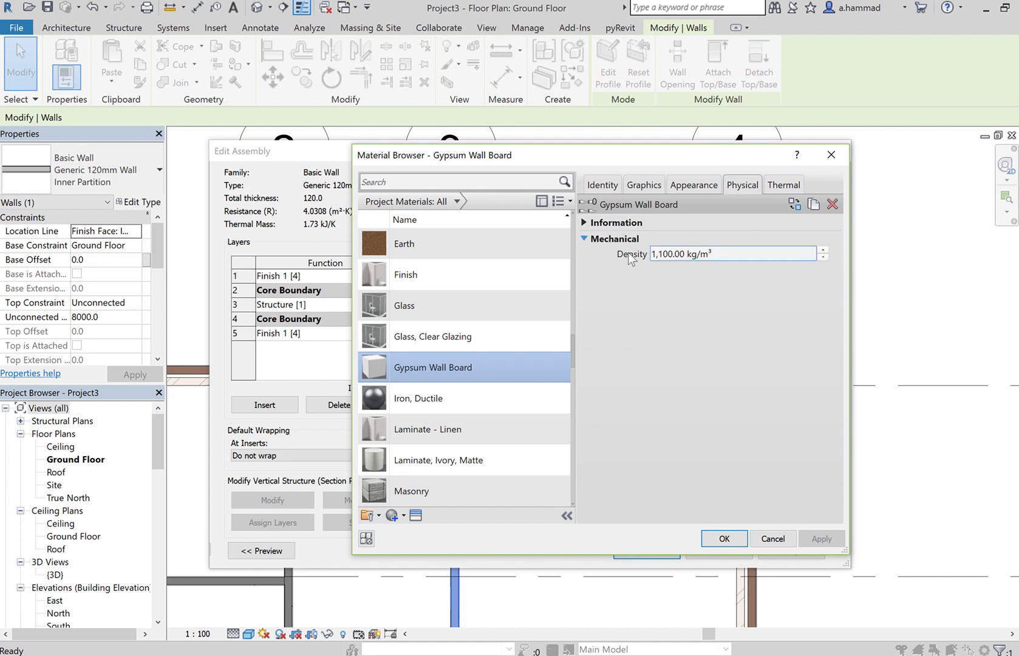
click(603, 224)
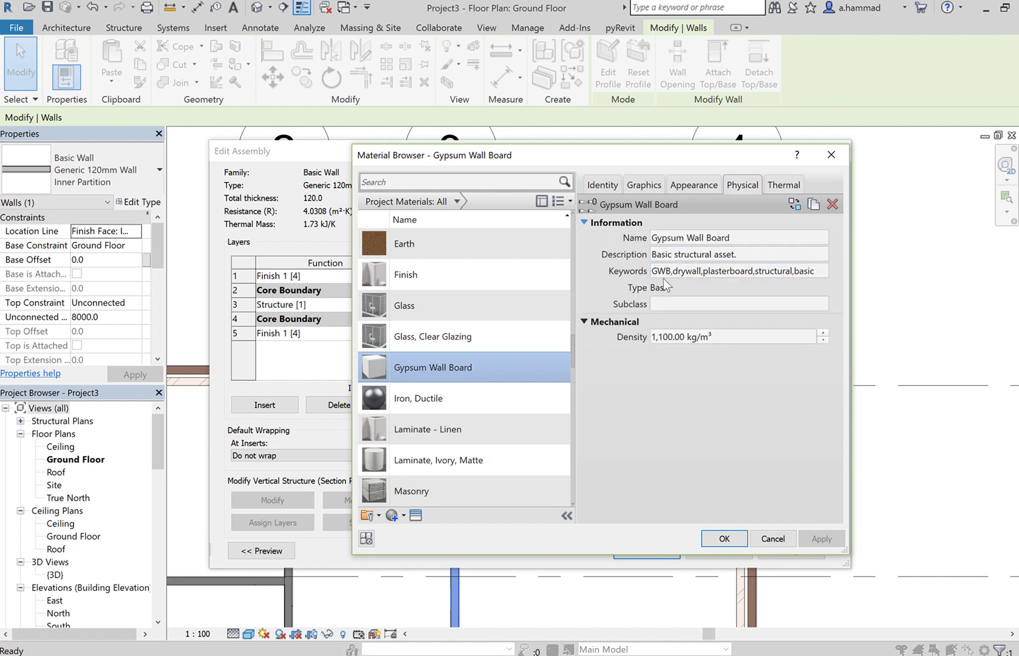
click(776, 187)
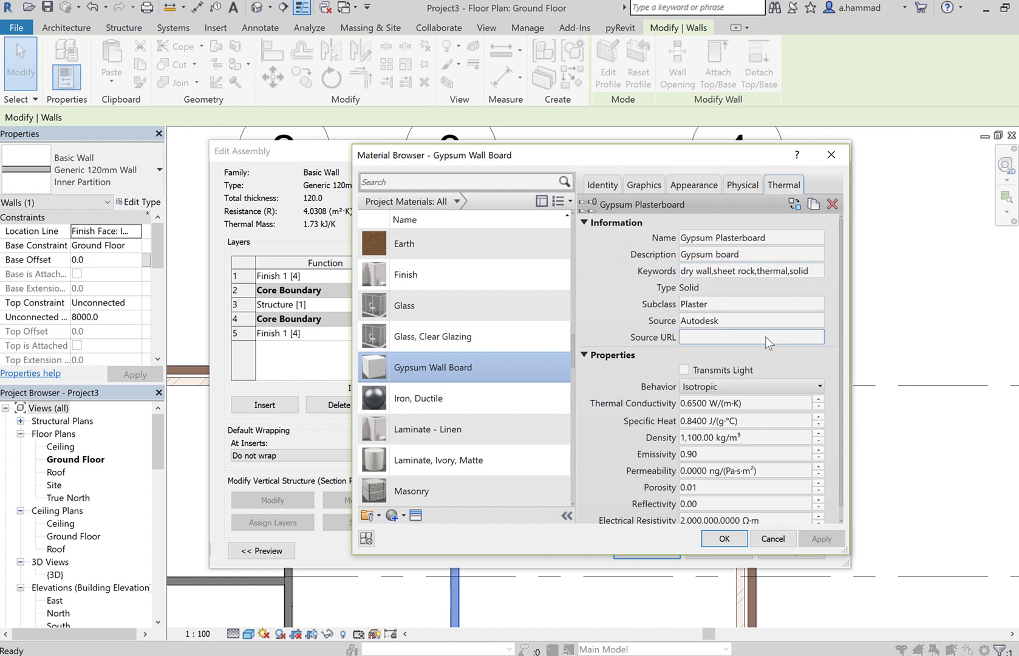